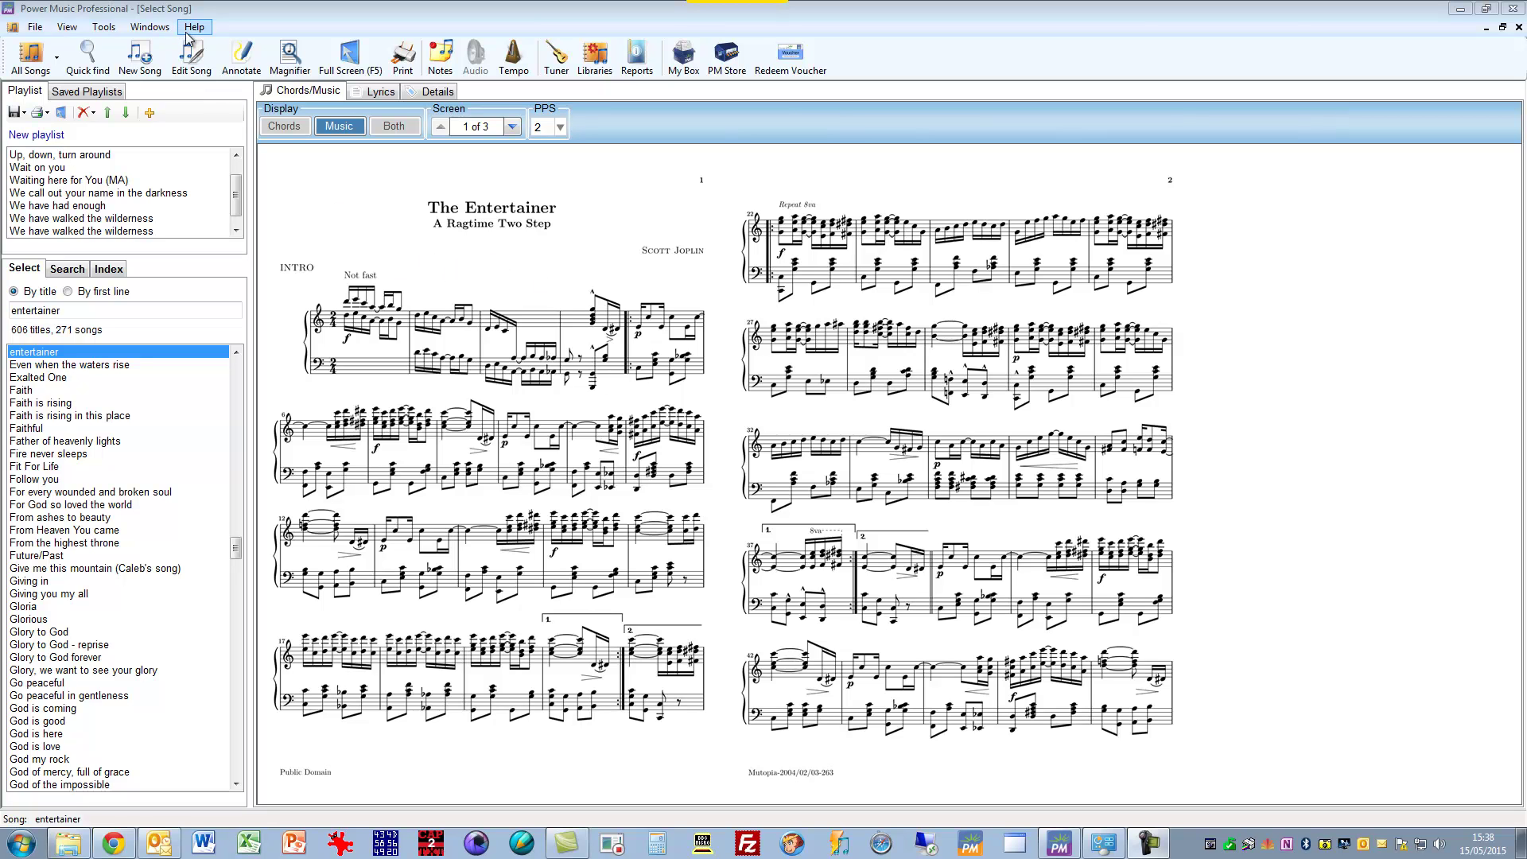
# Open The Entertainer in the Sheet Music Editor with Edit Song
pyautogui.click(200, 65)
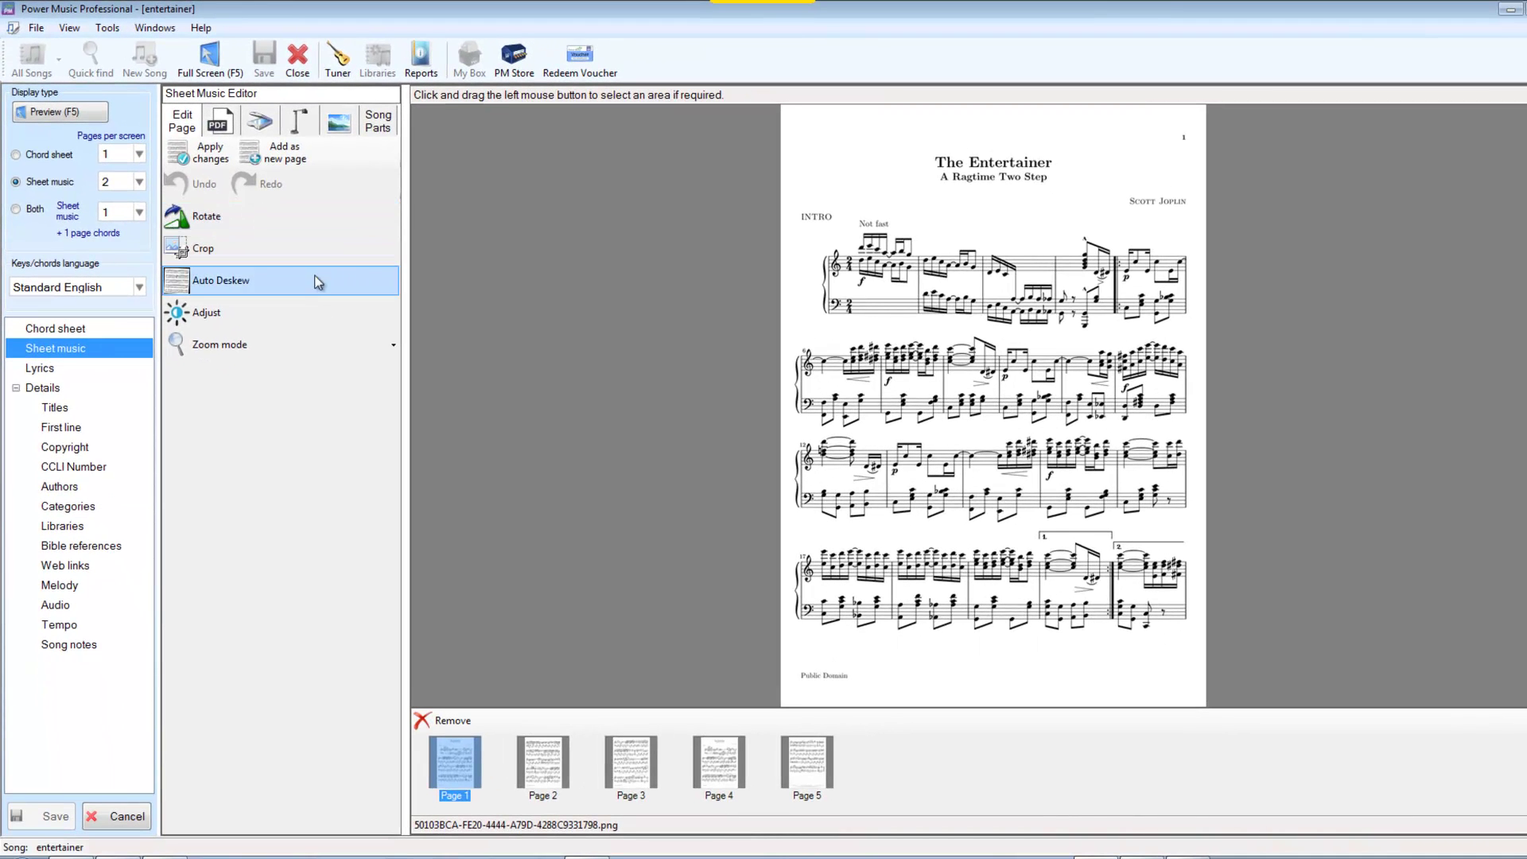
# Preview pages 4 and 5 of the song, then return to page 1
pyautogui.click(722, 772)
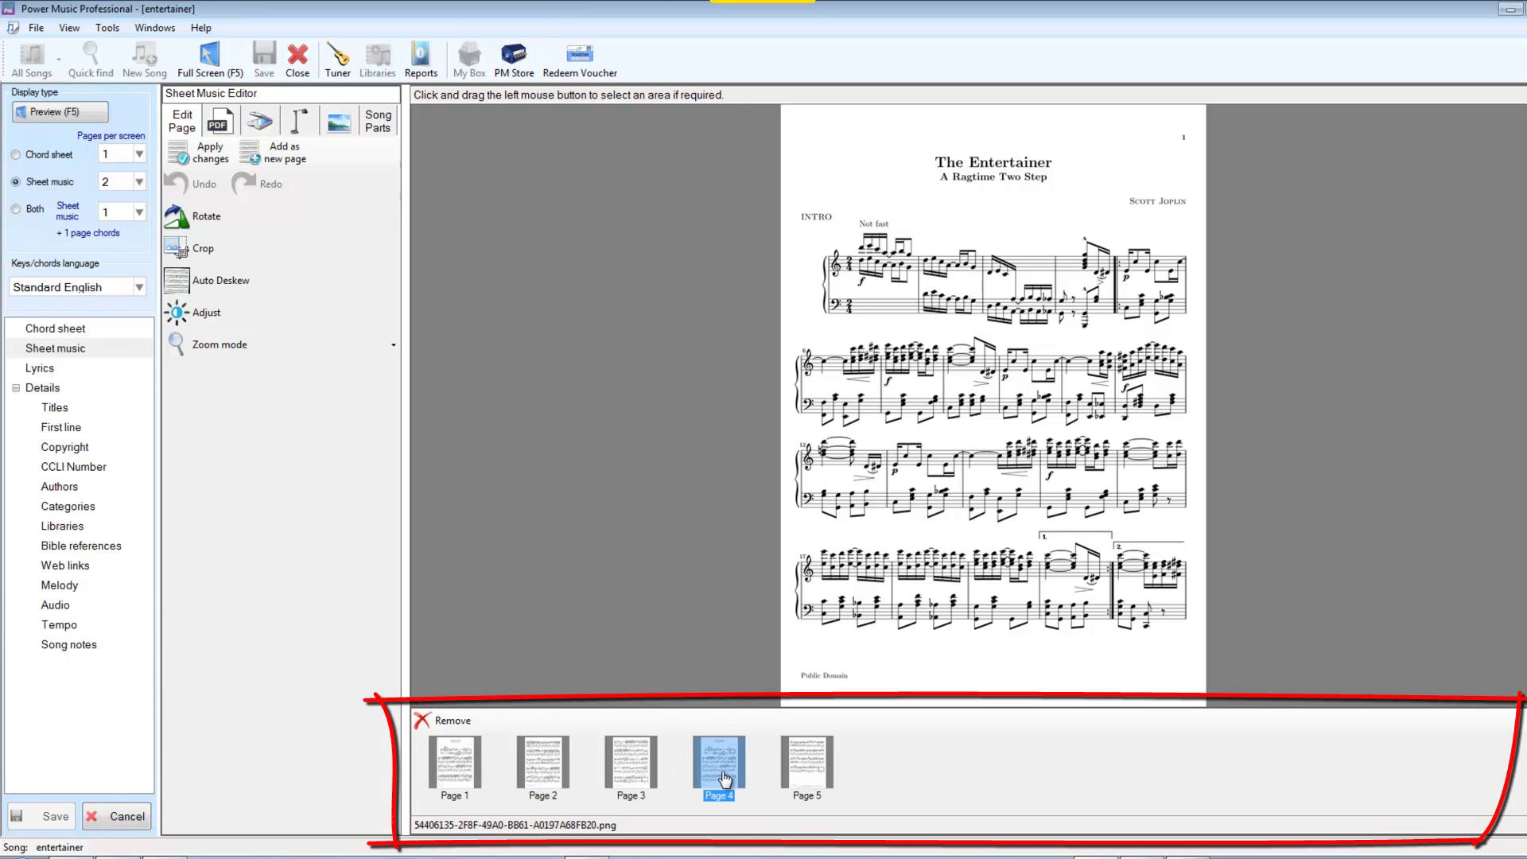
pyautogui.click(819, 766)
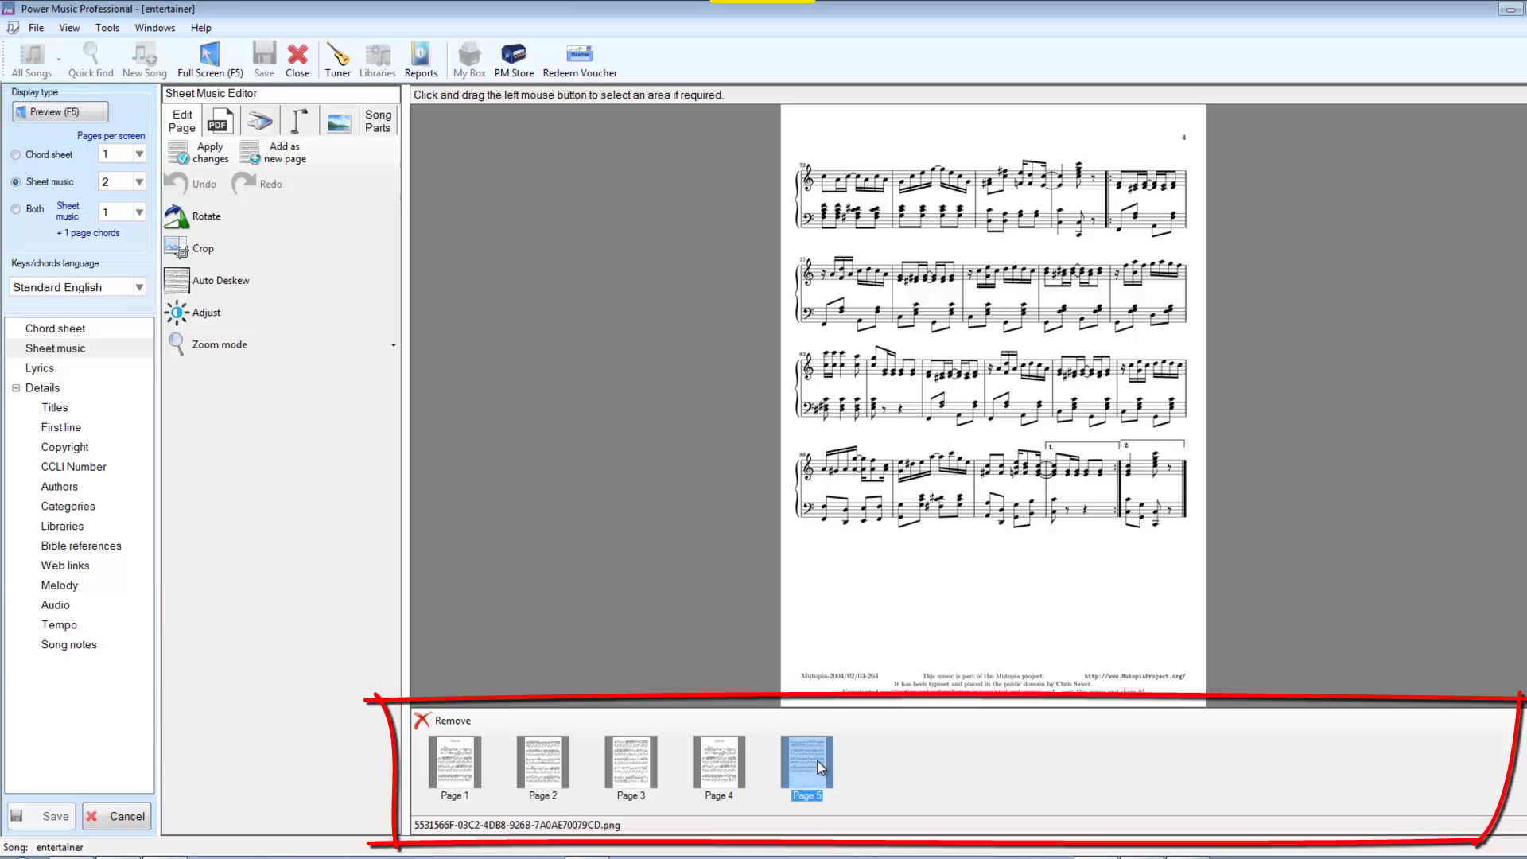
pyautogui.click(465, 772)
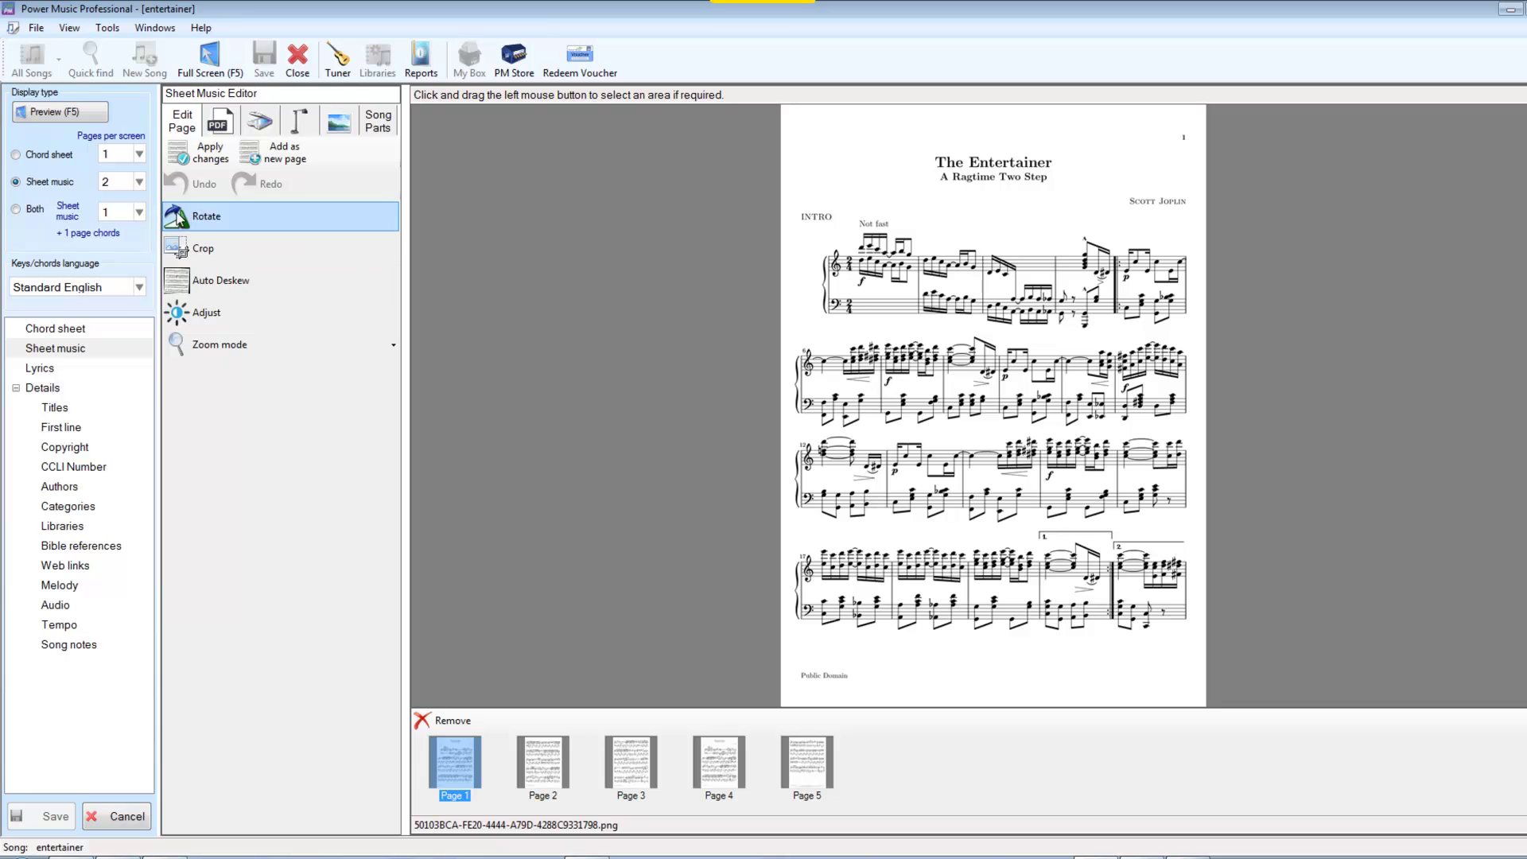
# Rotate page 1 a full turn back upright, then crop it to the music area
pyautogui.click(193, 226)
pyautogui.click(193, 226)
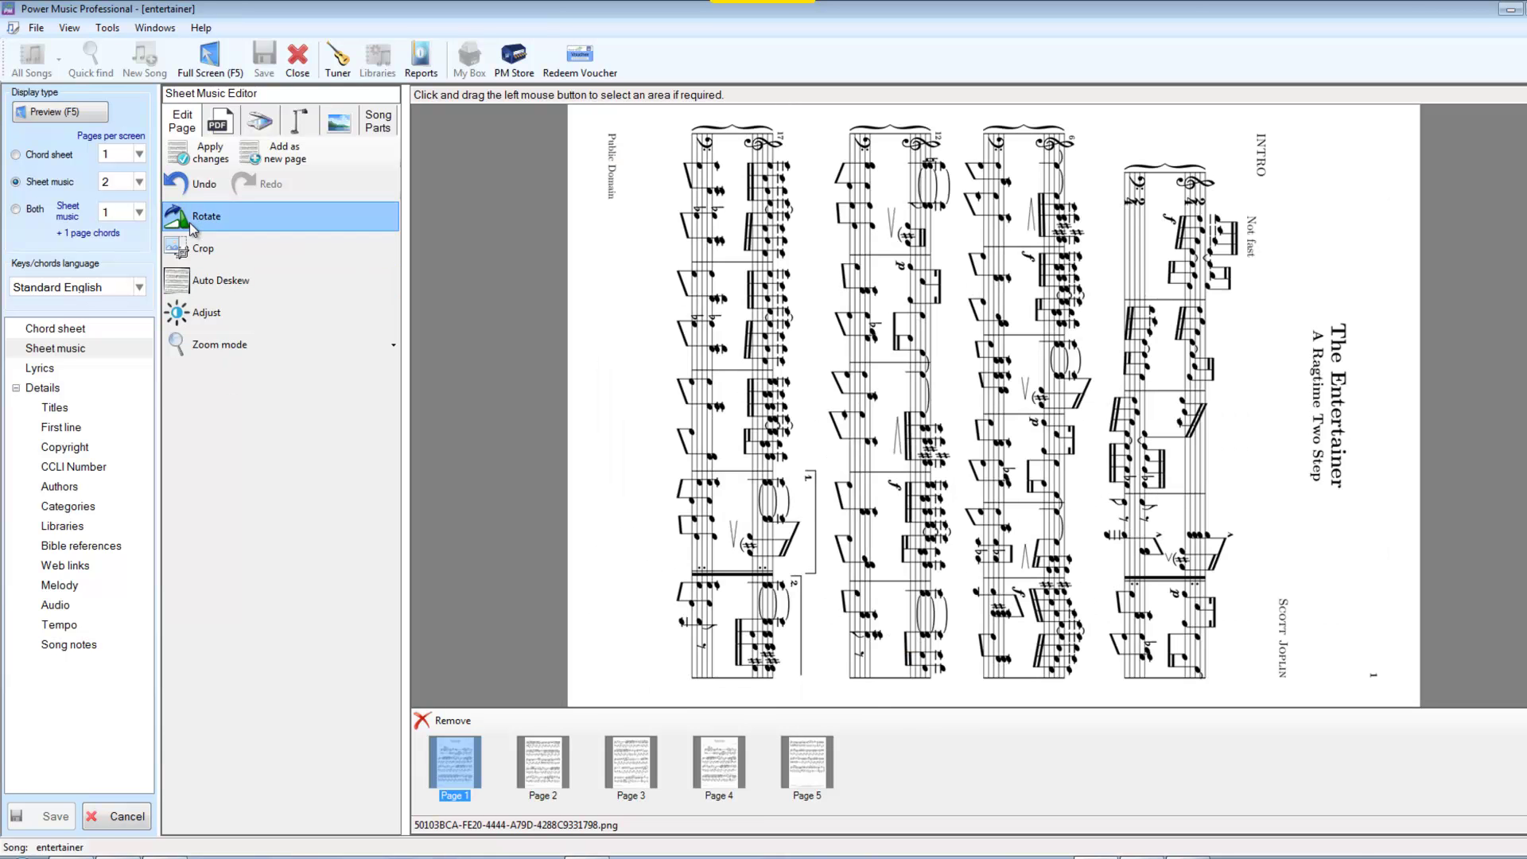
pyautogui.click(194, 226)
pyautogui.click(194, 227)
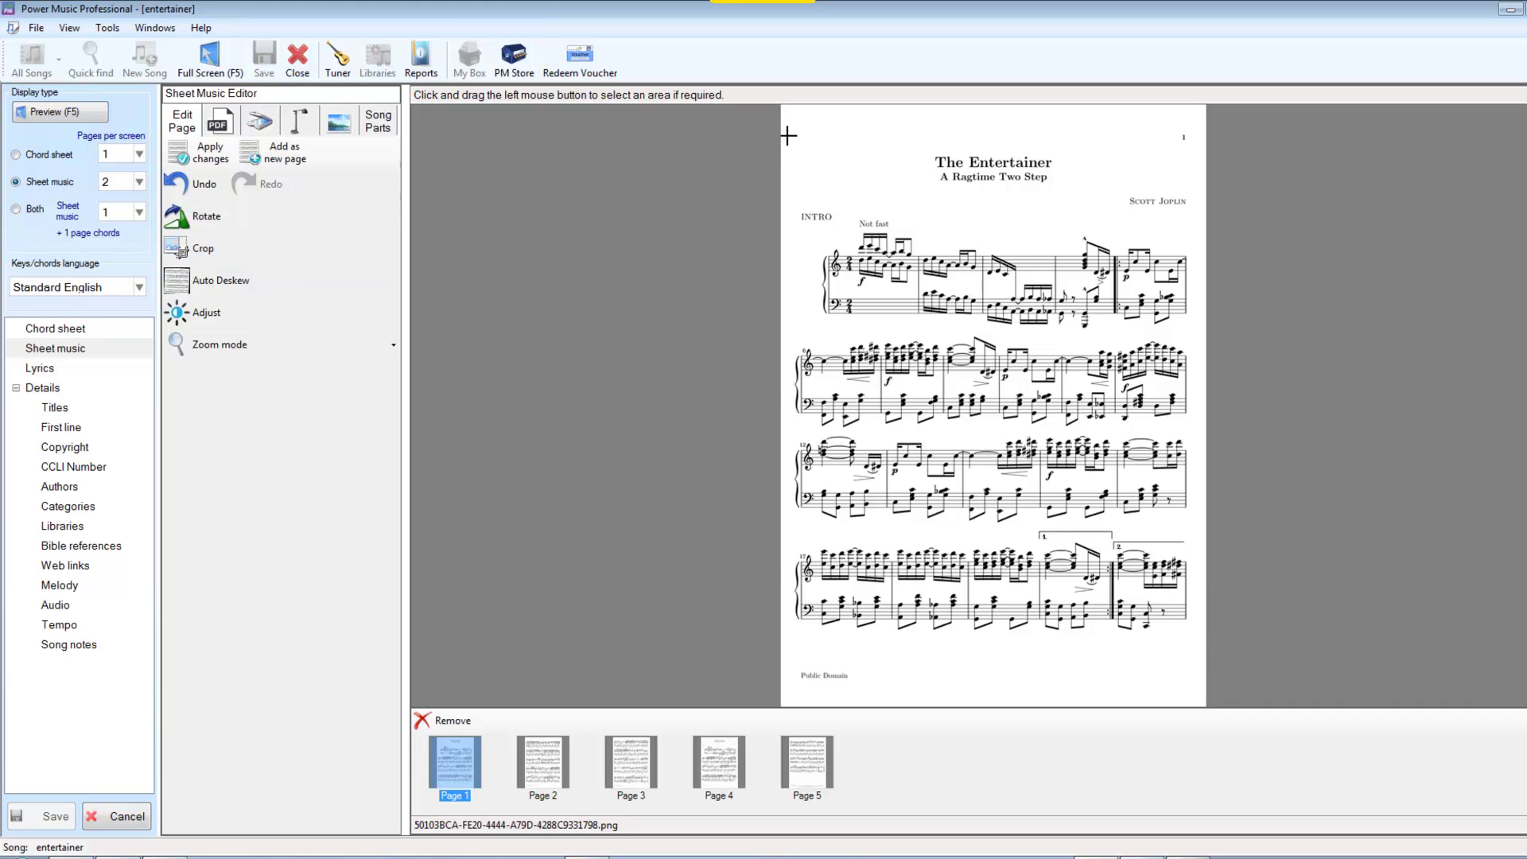
pyautogui.moveTo(787, 137); pyautogui.dragTo(1199, 645)
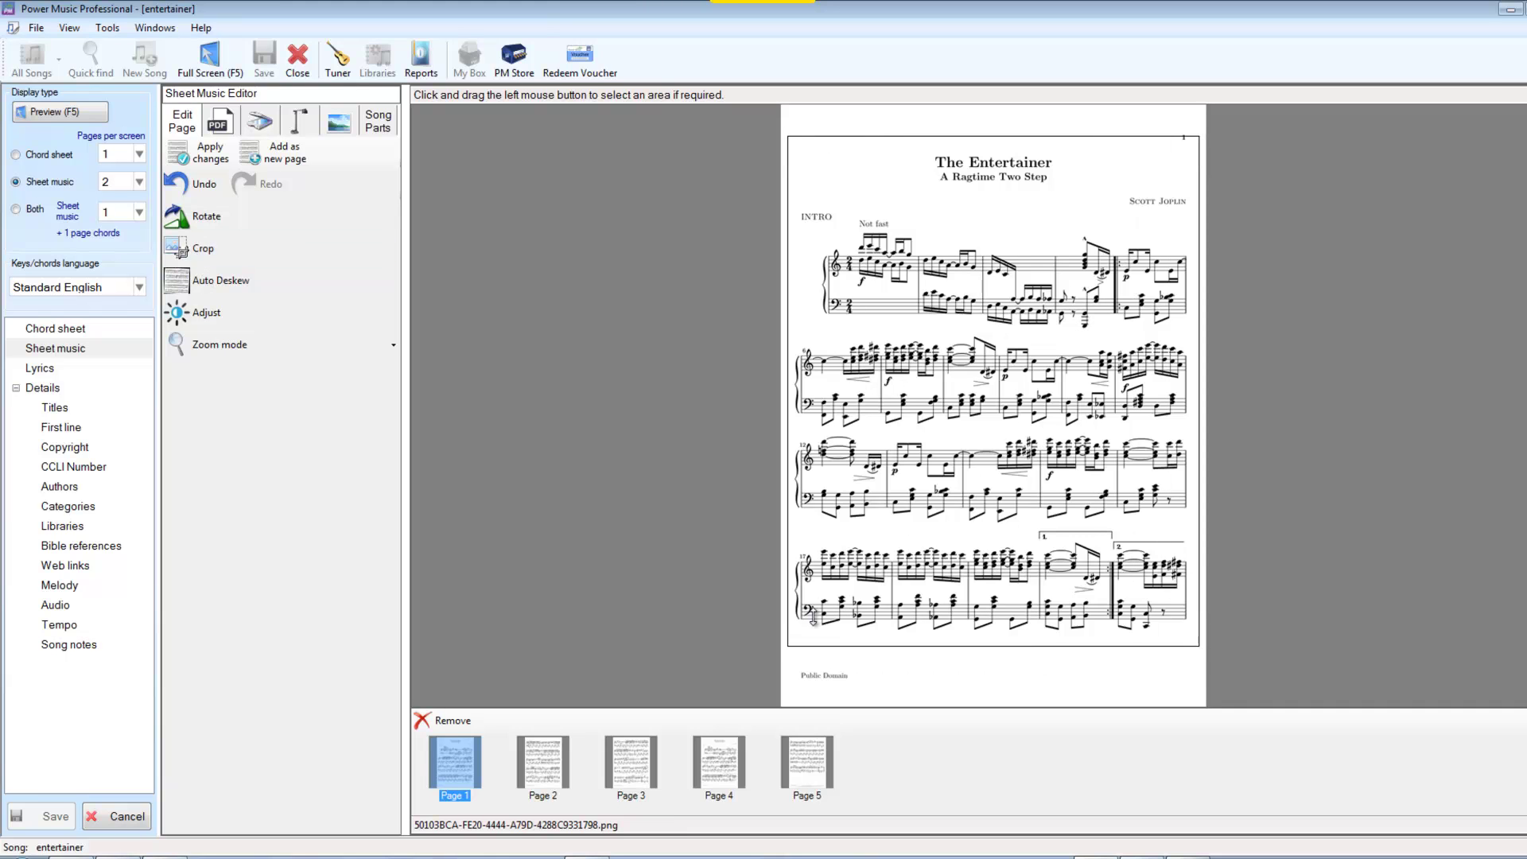
pyautogui.click(179, 249)
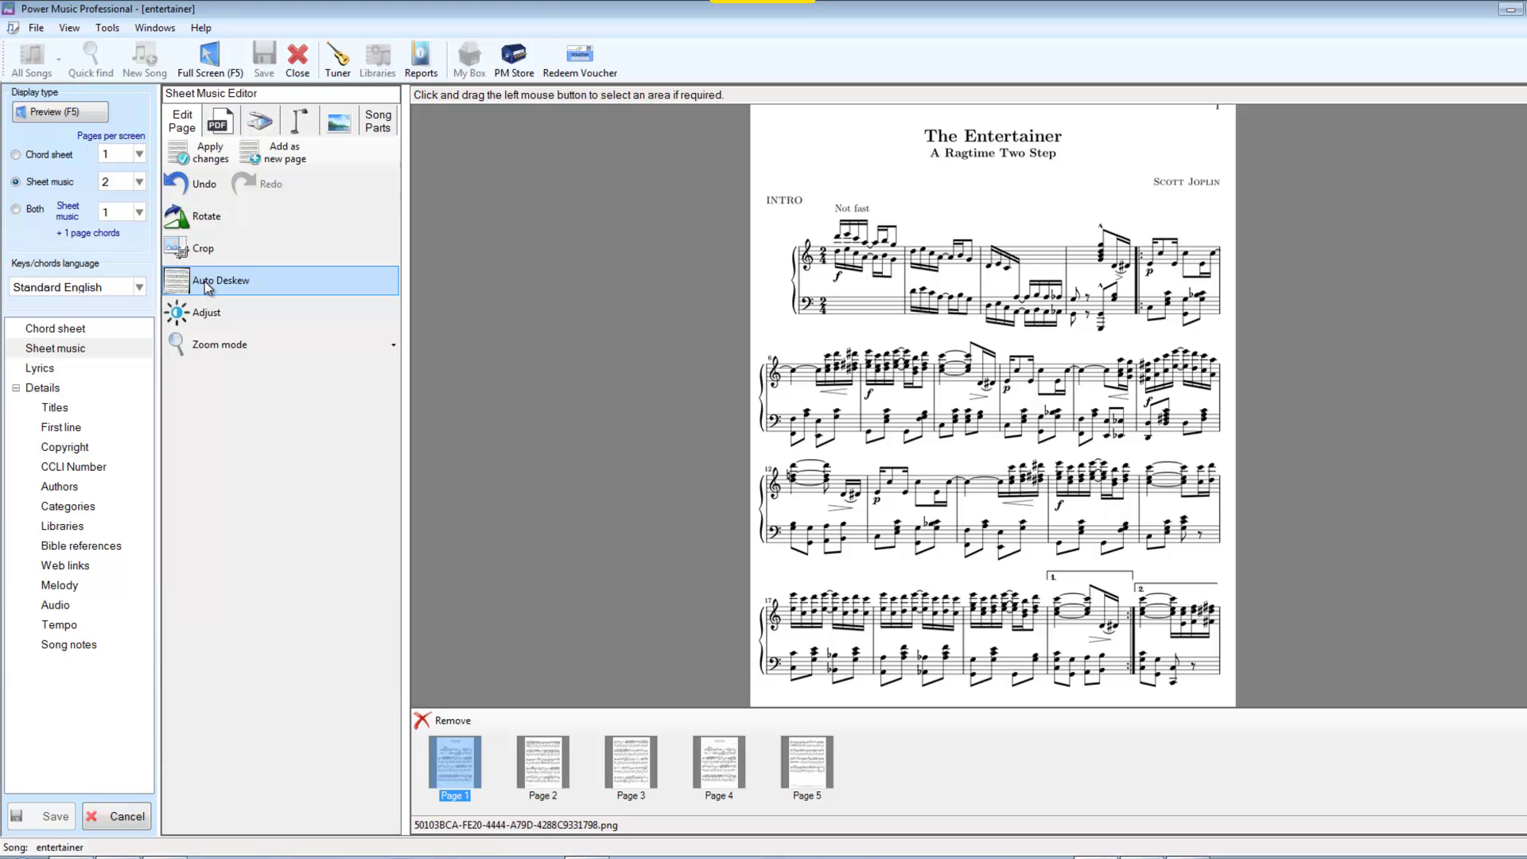
pyautogui.click(204, 312)
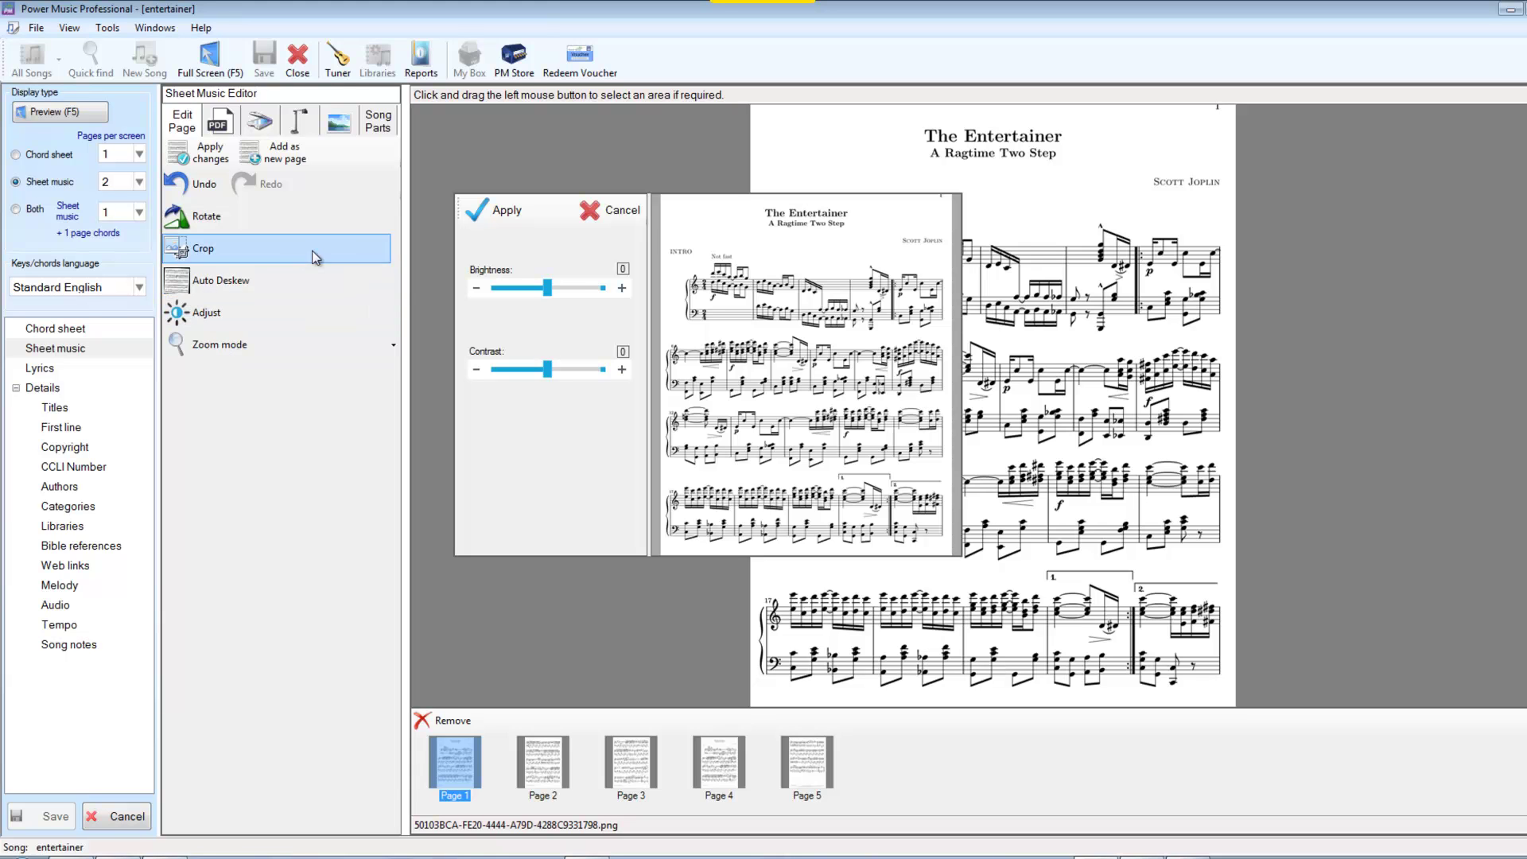
pyautogui.moveTo(553, 290)
pyautogui.mouseDown()
pyautogui.moveTo(579, 289)
pyautogui.moveTo(548, 289)
pyautogui.mouseUp()
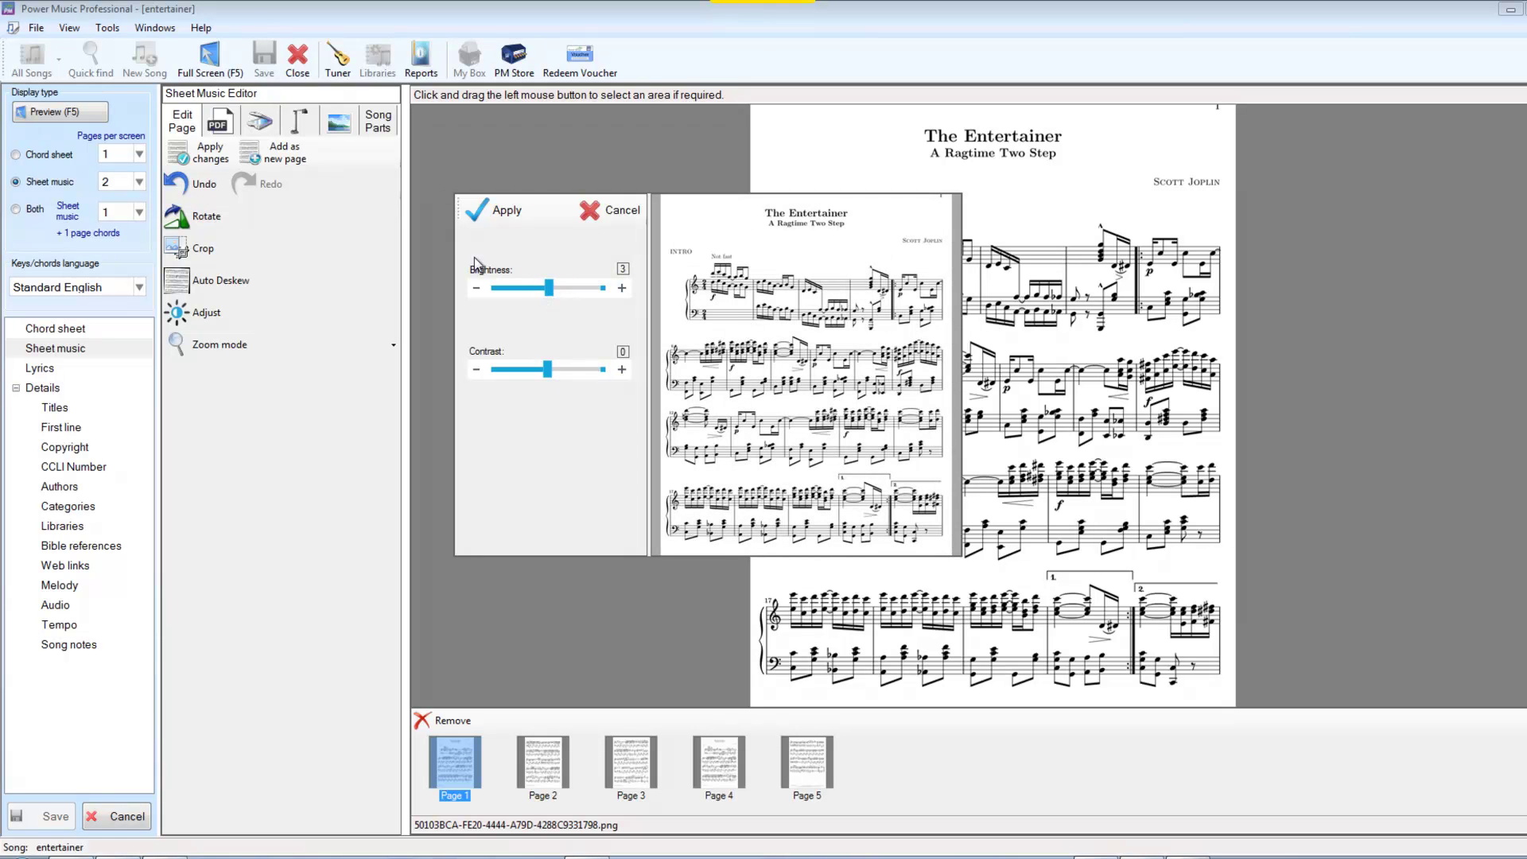
pyautogui.click(611, 210)
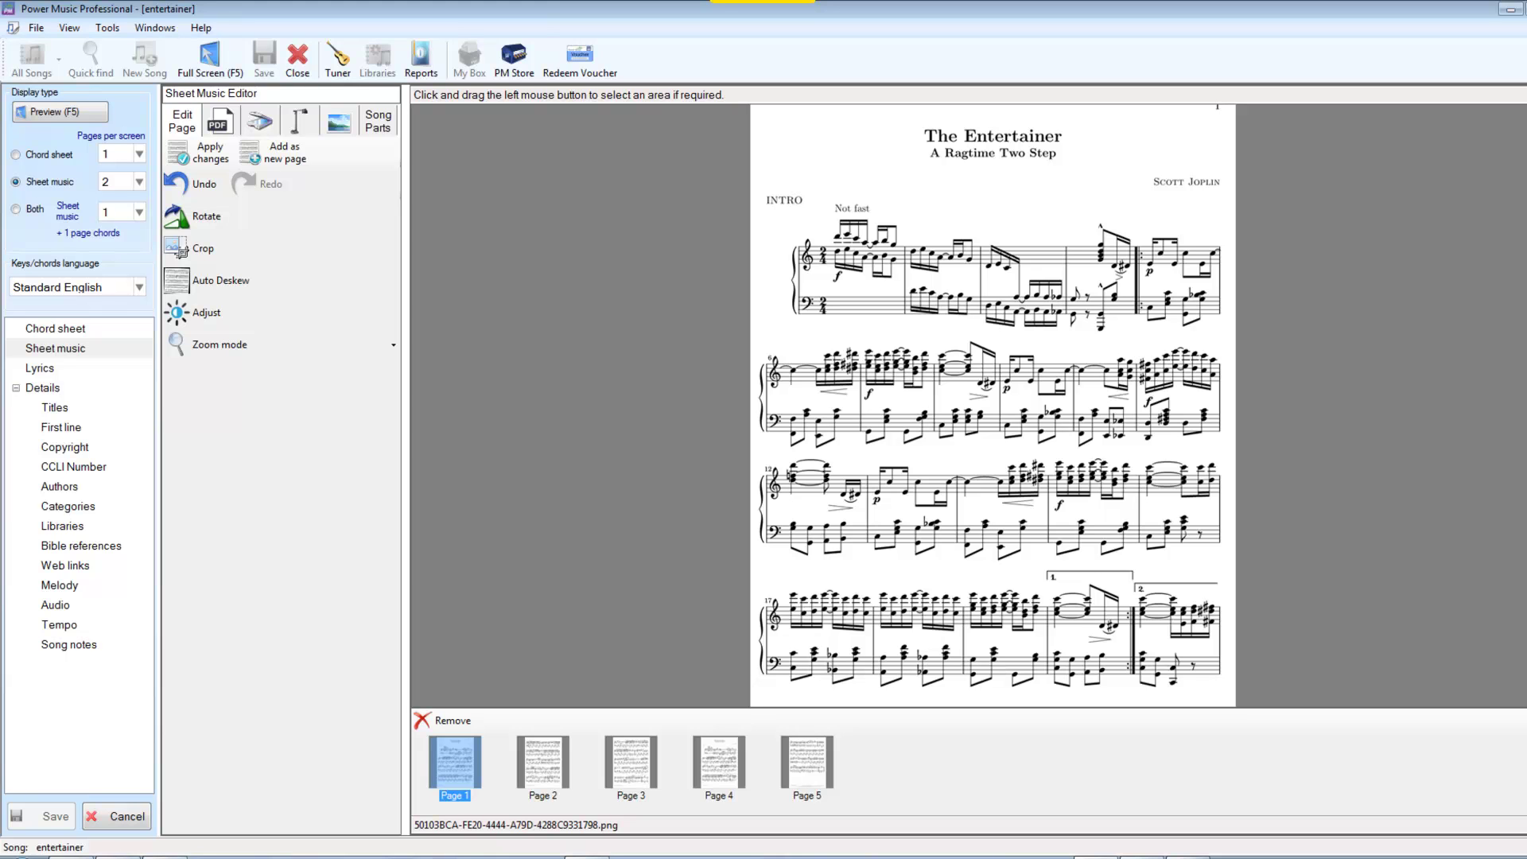
# Zoom in, fit page 1 to the screen, and apply the cropped first page
pyautogui.click(289, 346)
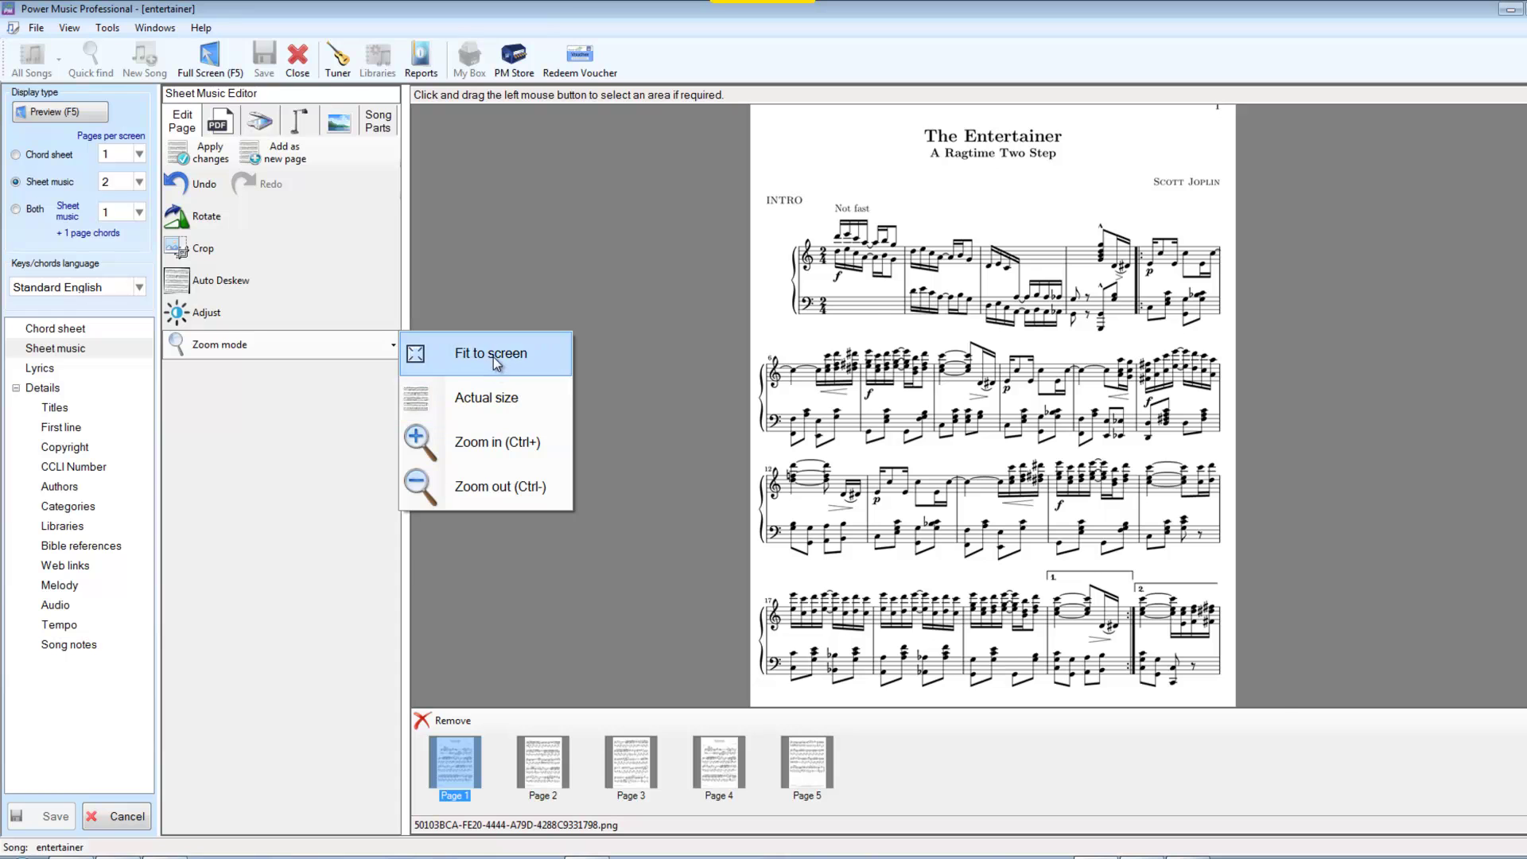
pyautogui.click(499, 443)
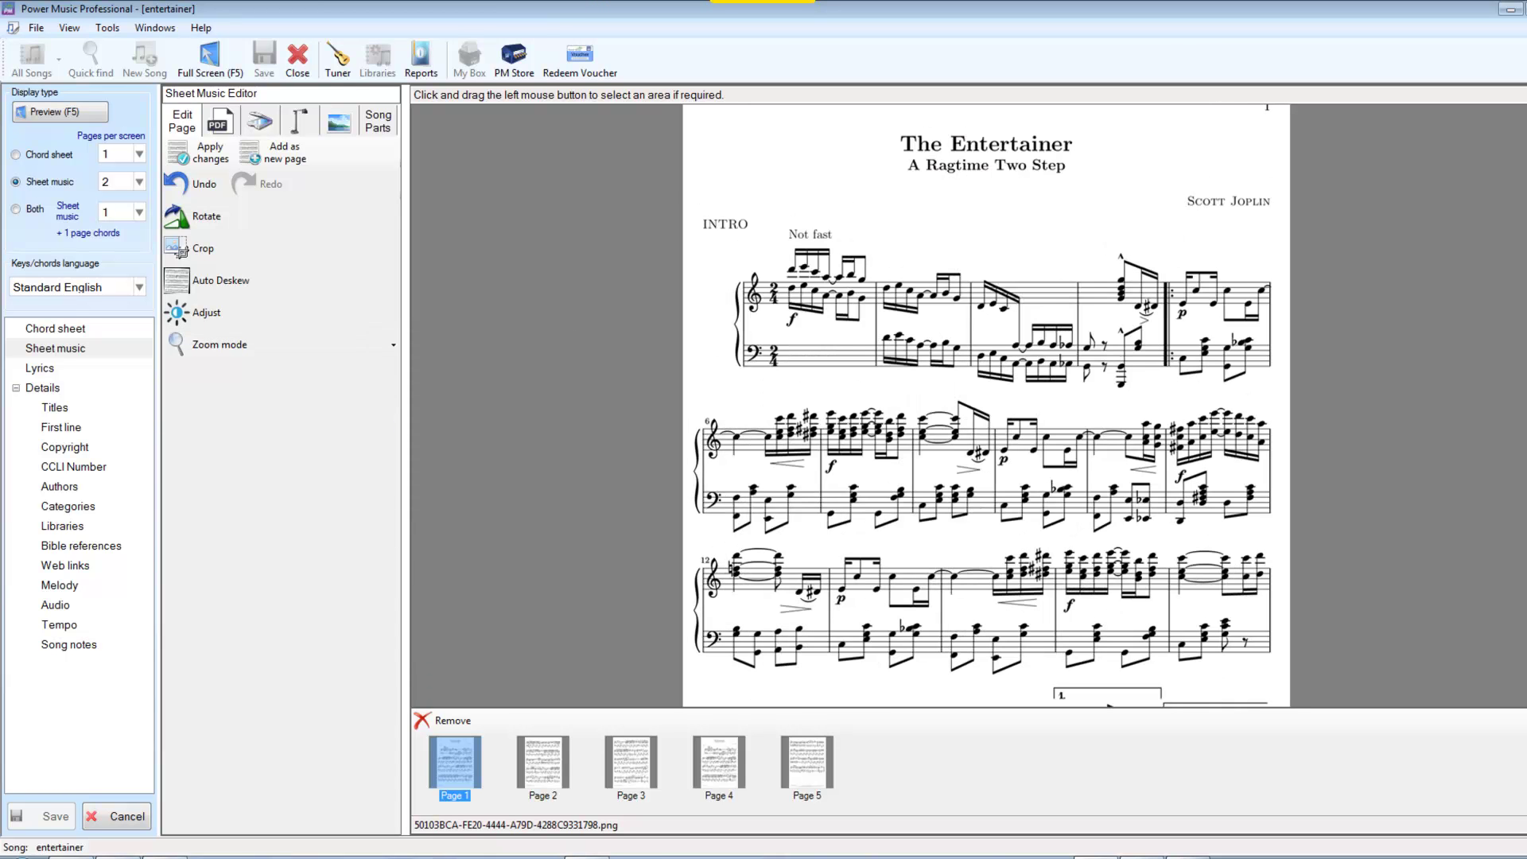
pyautogui.click(389, 345)
pyautogui.click(501, 357)
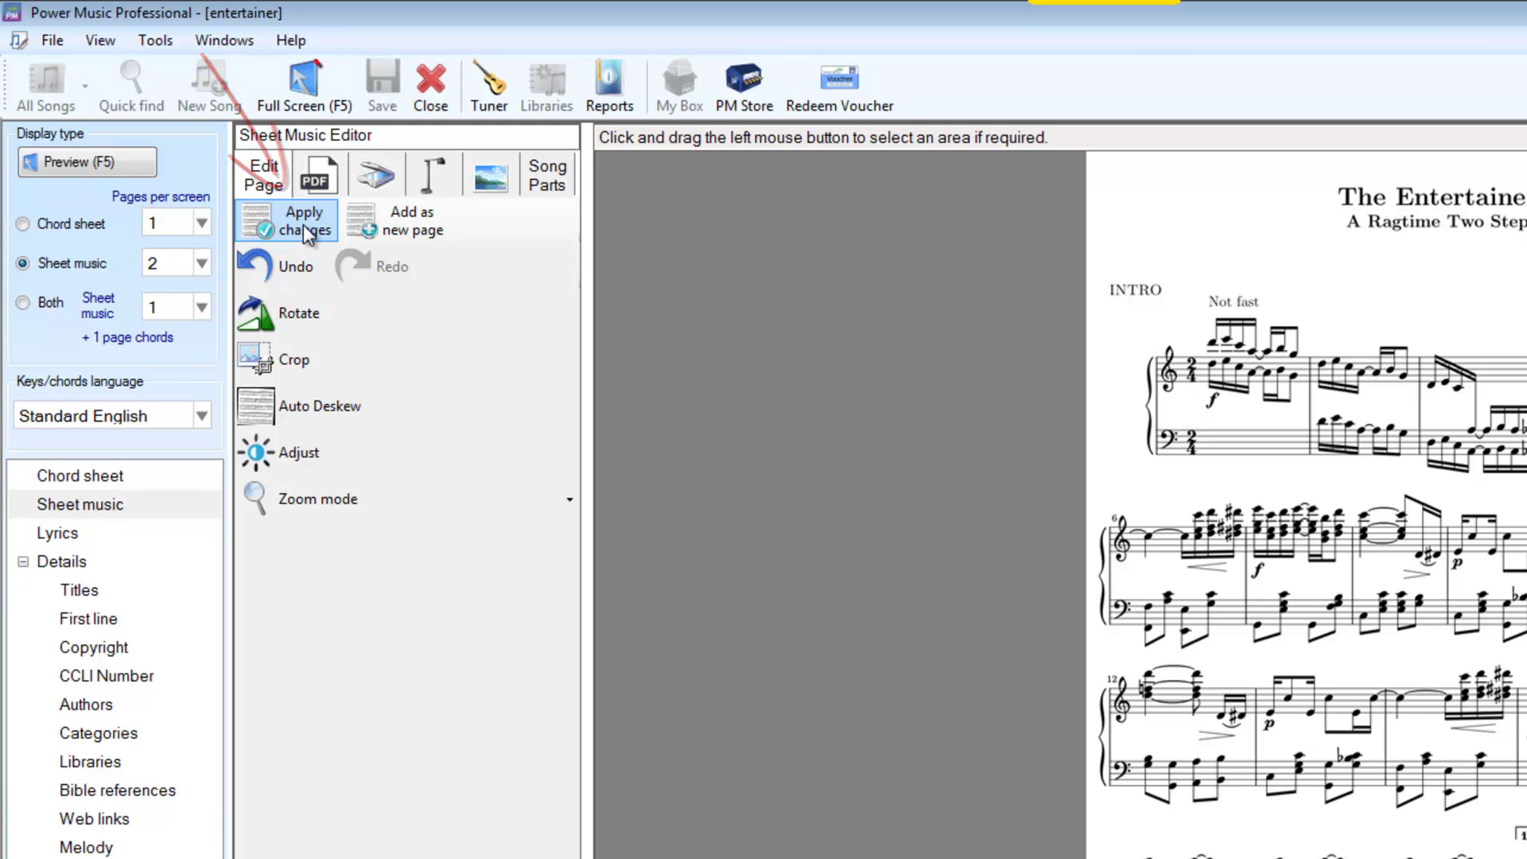
pyautogui.click(365, 220)
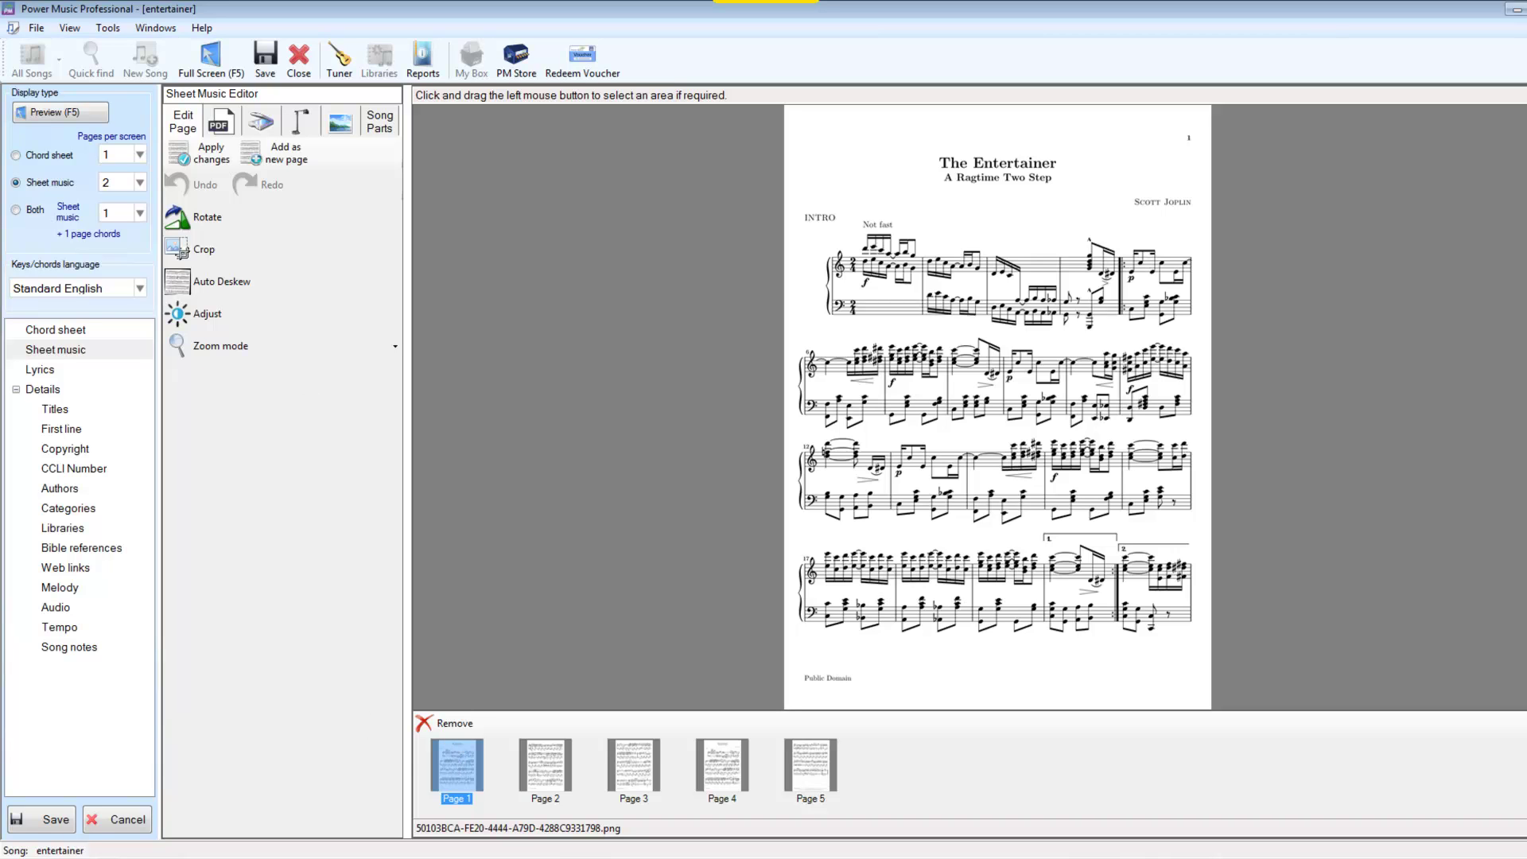
# Crop page 1 to its first two systems and add them as new Page 6
pyautogui.moveTo(789, 207); pyautogui.dragTo(1198, 434)
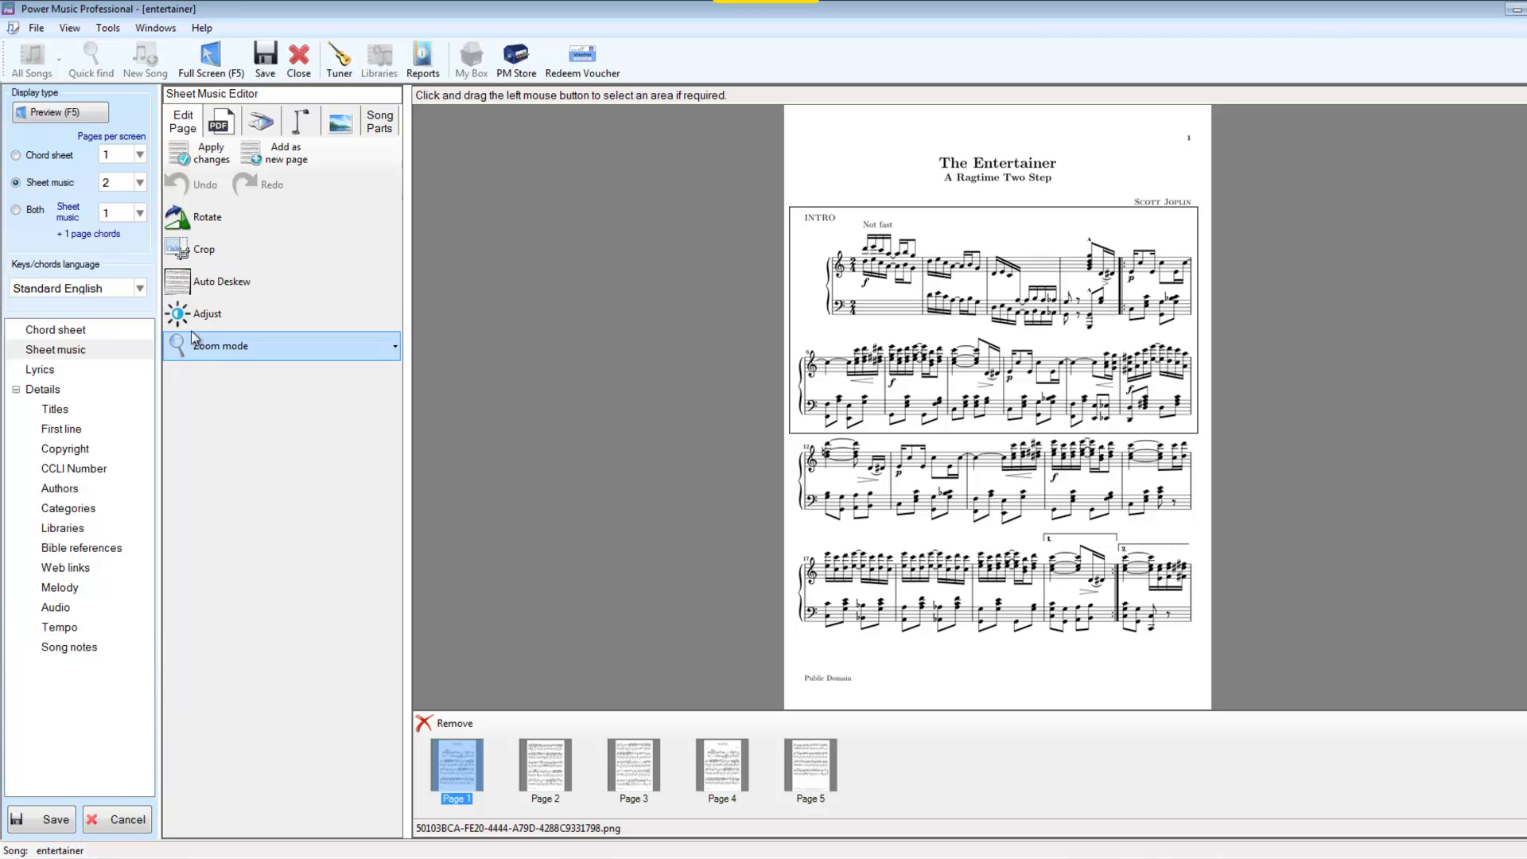
pyautogui.click(203, 249)
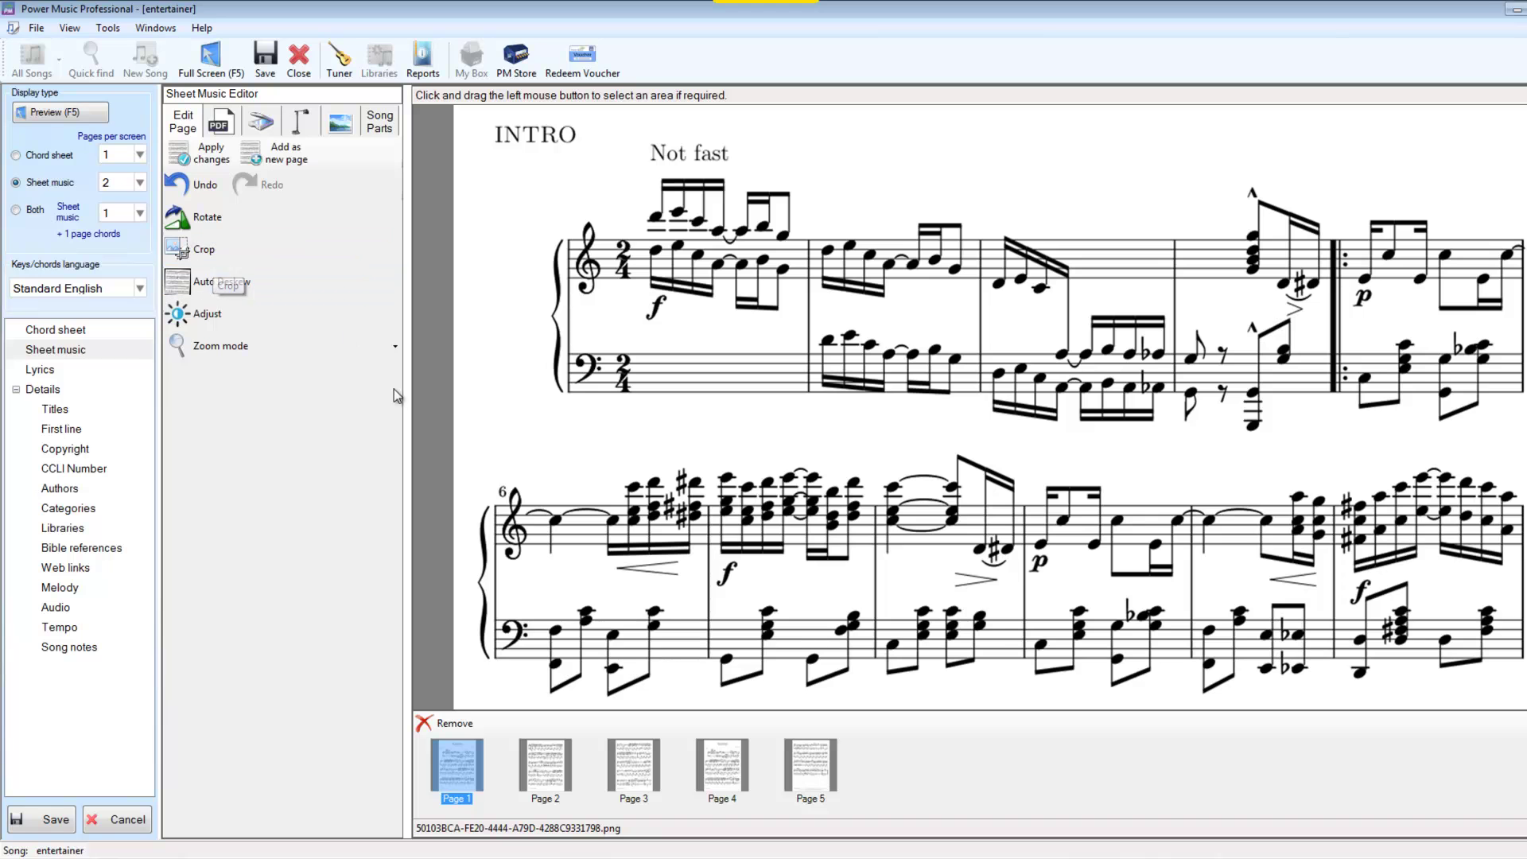
pyautogui.click(280, 147)
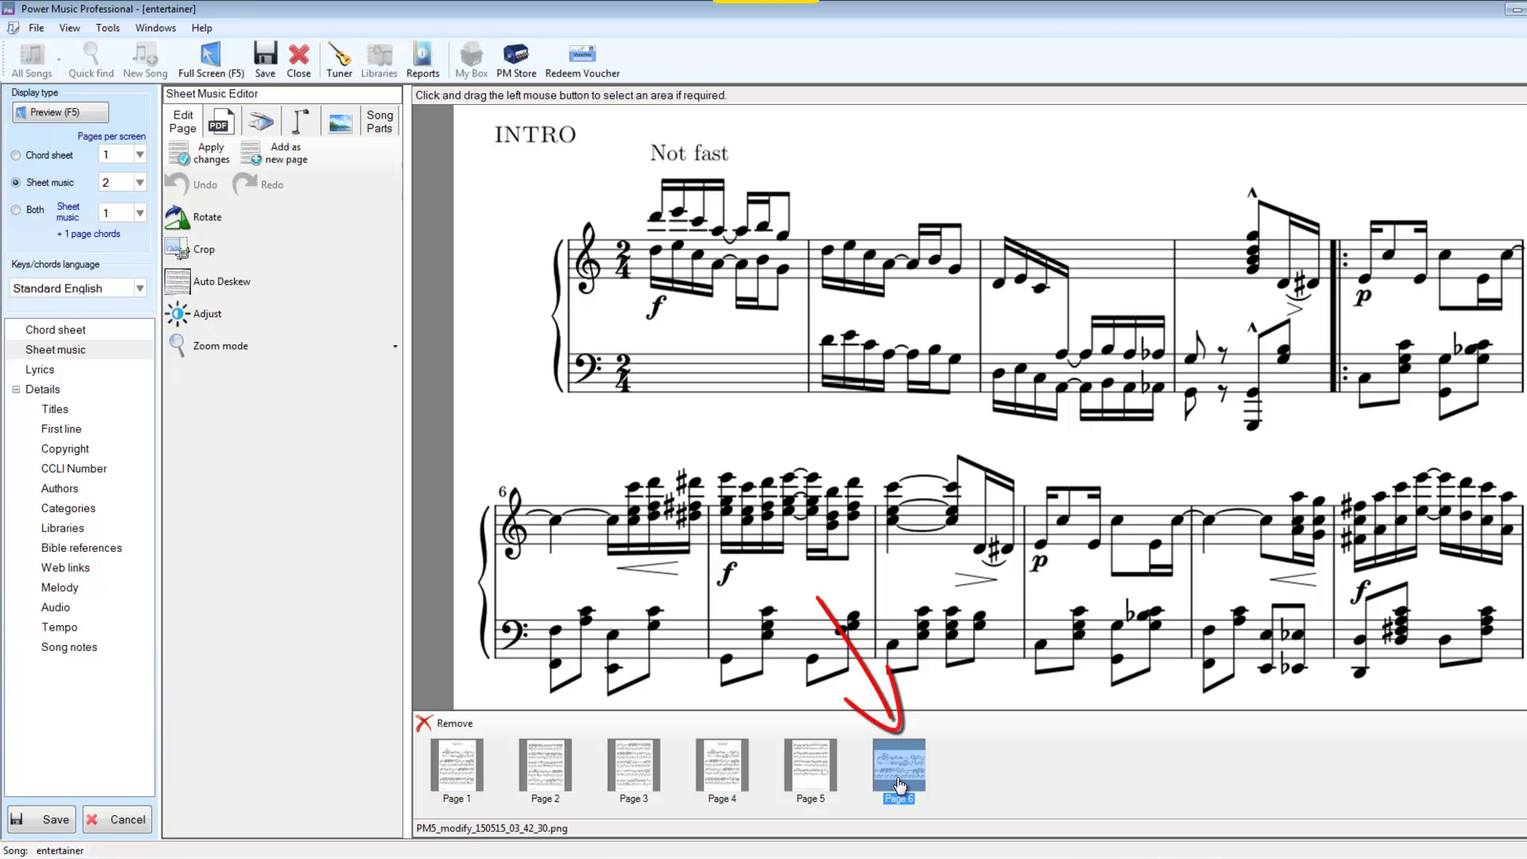
# Crop page 1's lower two systems (bars 12–20) and add them as new Page 7
pyautogui.click(466, 779)
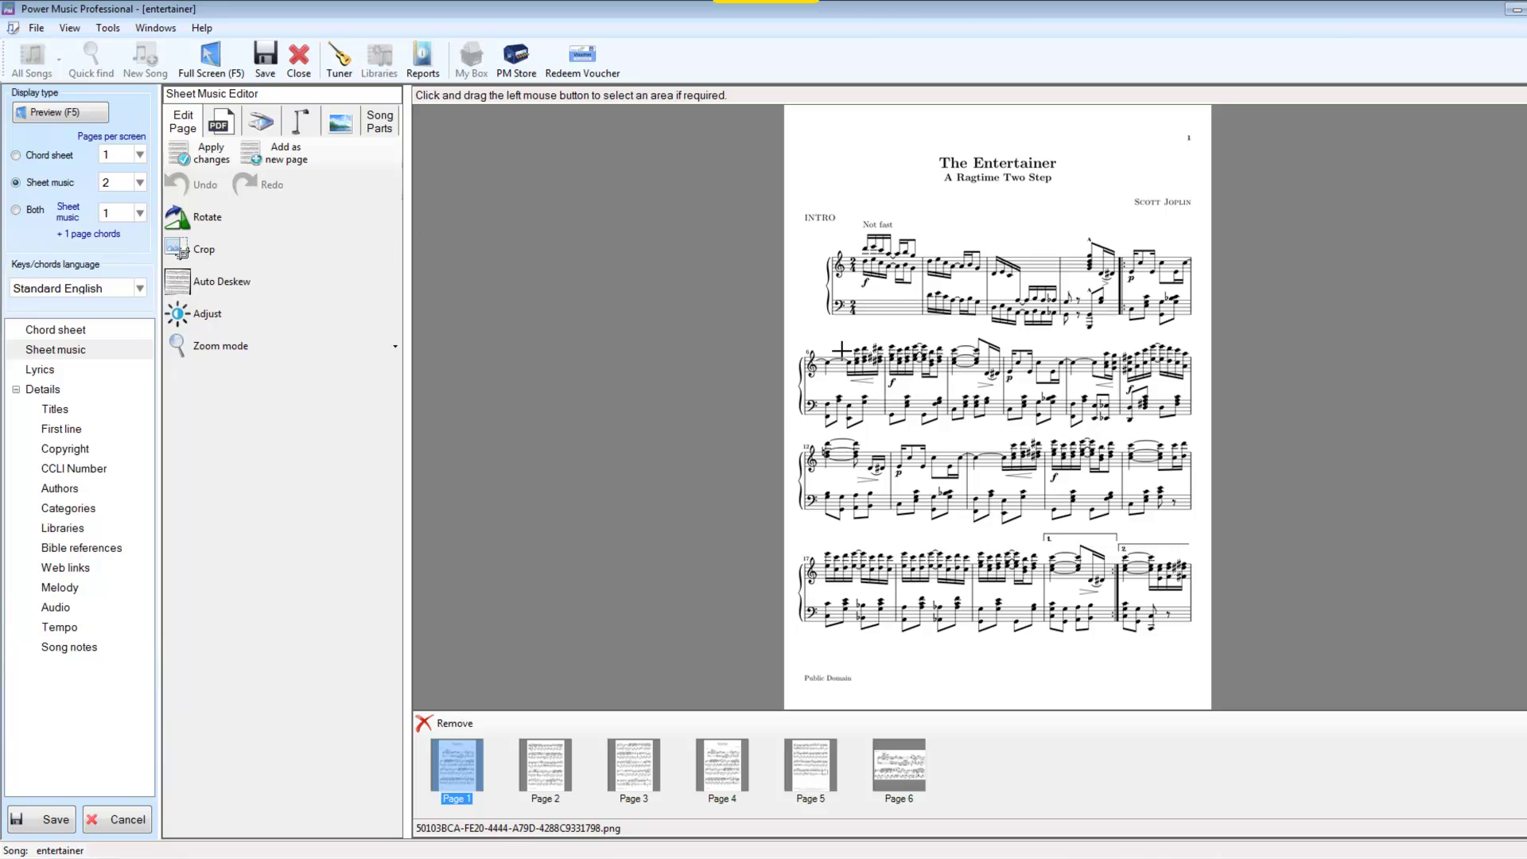
pyautogui.moveTo(792, 435); pyautogui.dragTo(1207, 659)
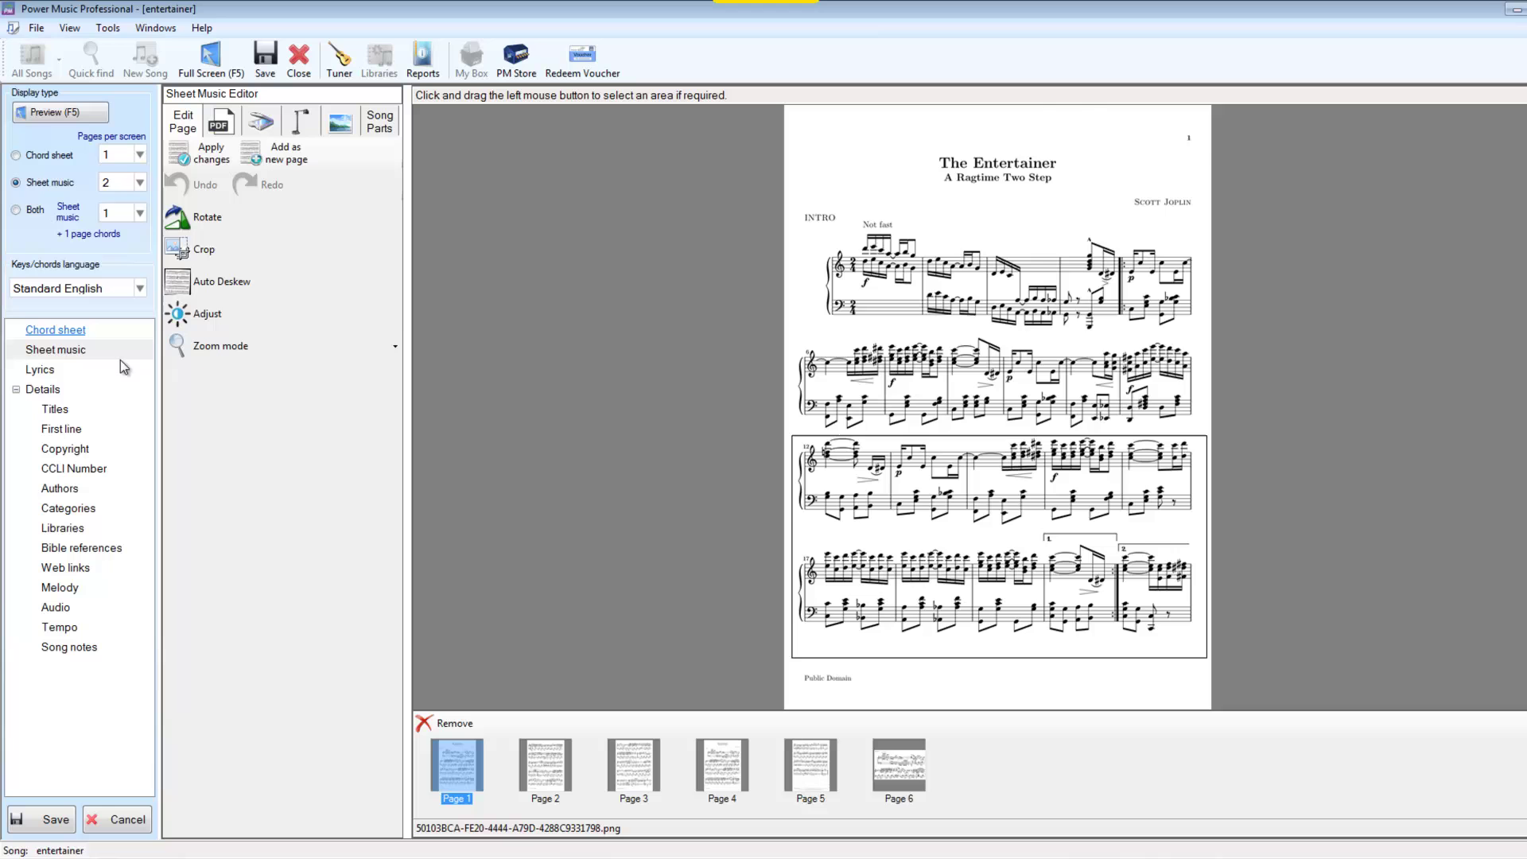
pyautogui.click(183, 251)
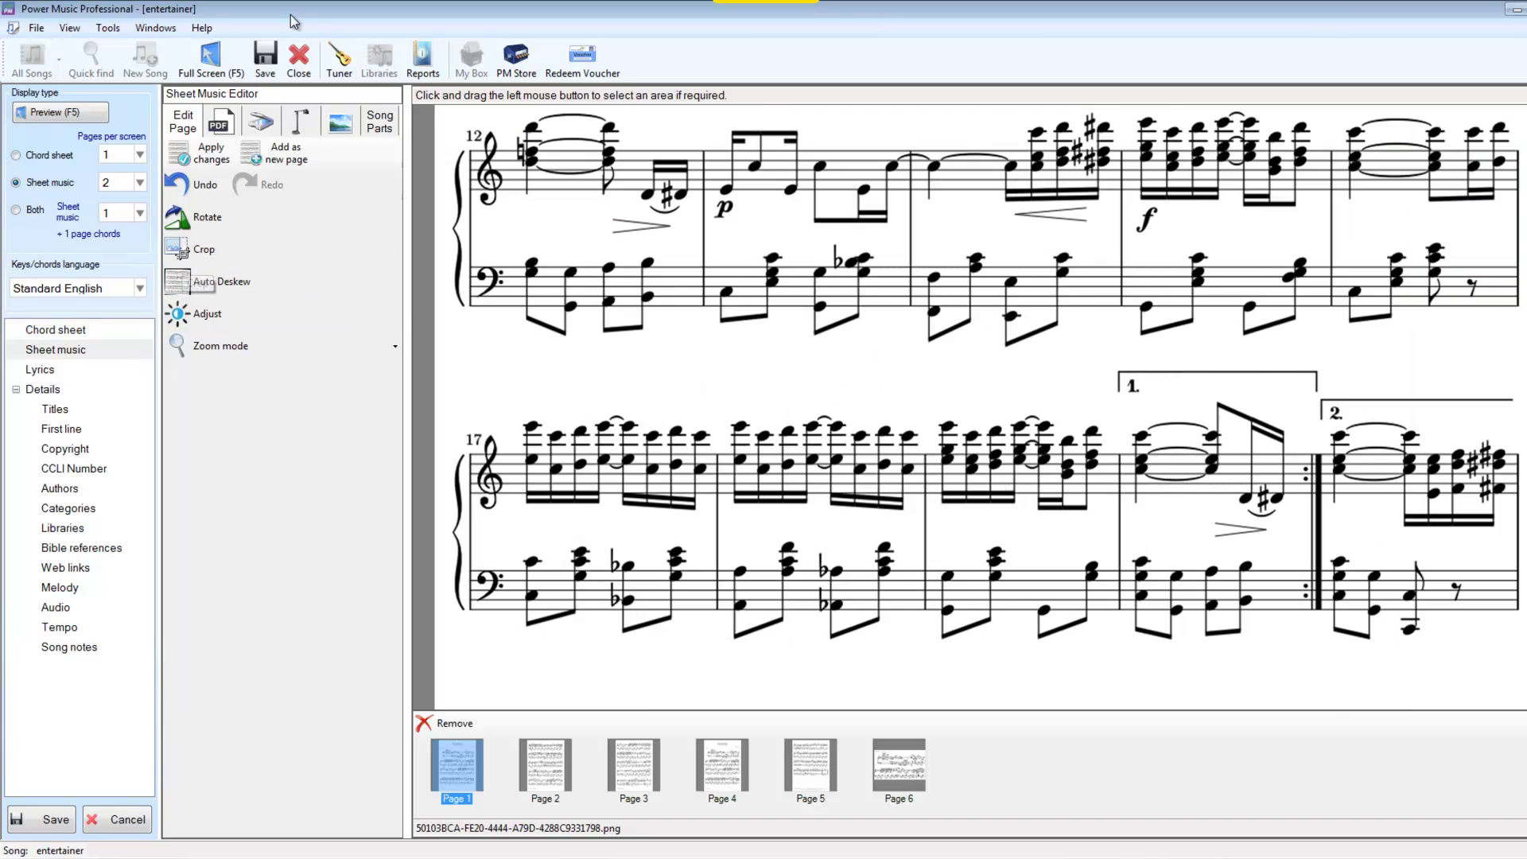
pyautogui.click(285, 158)
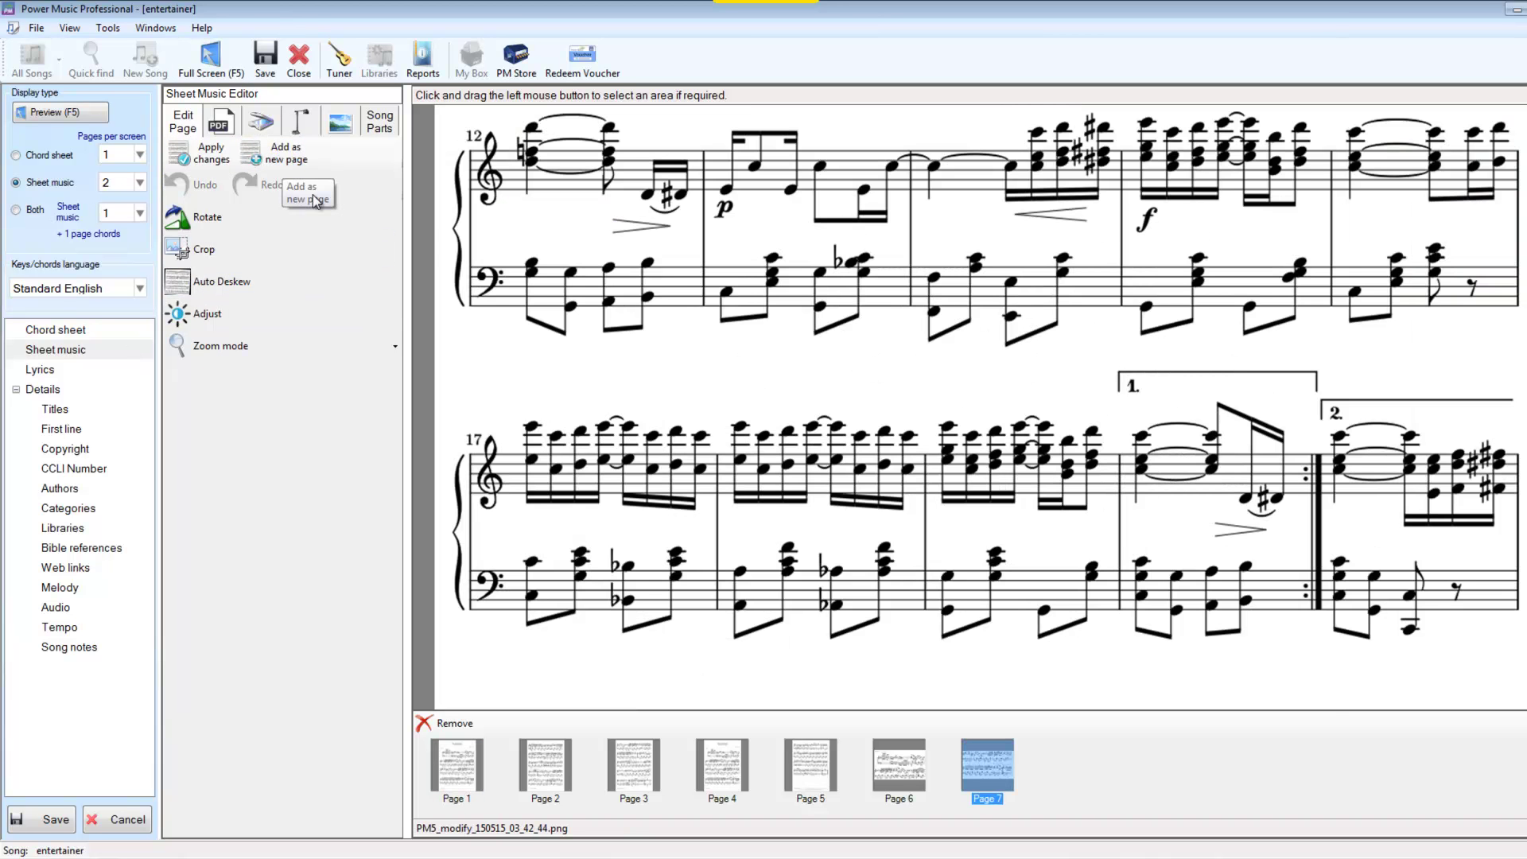
# Remove the original Page 1 and move the enlarged INTRO page to the front
pyautogui.click(465, 765)
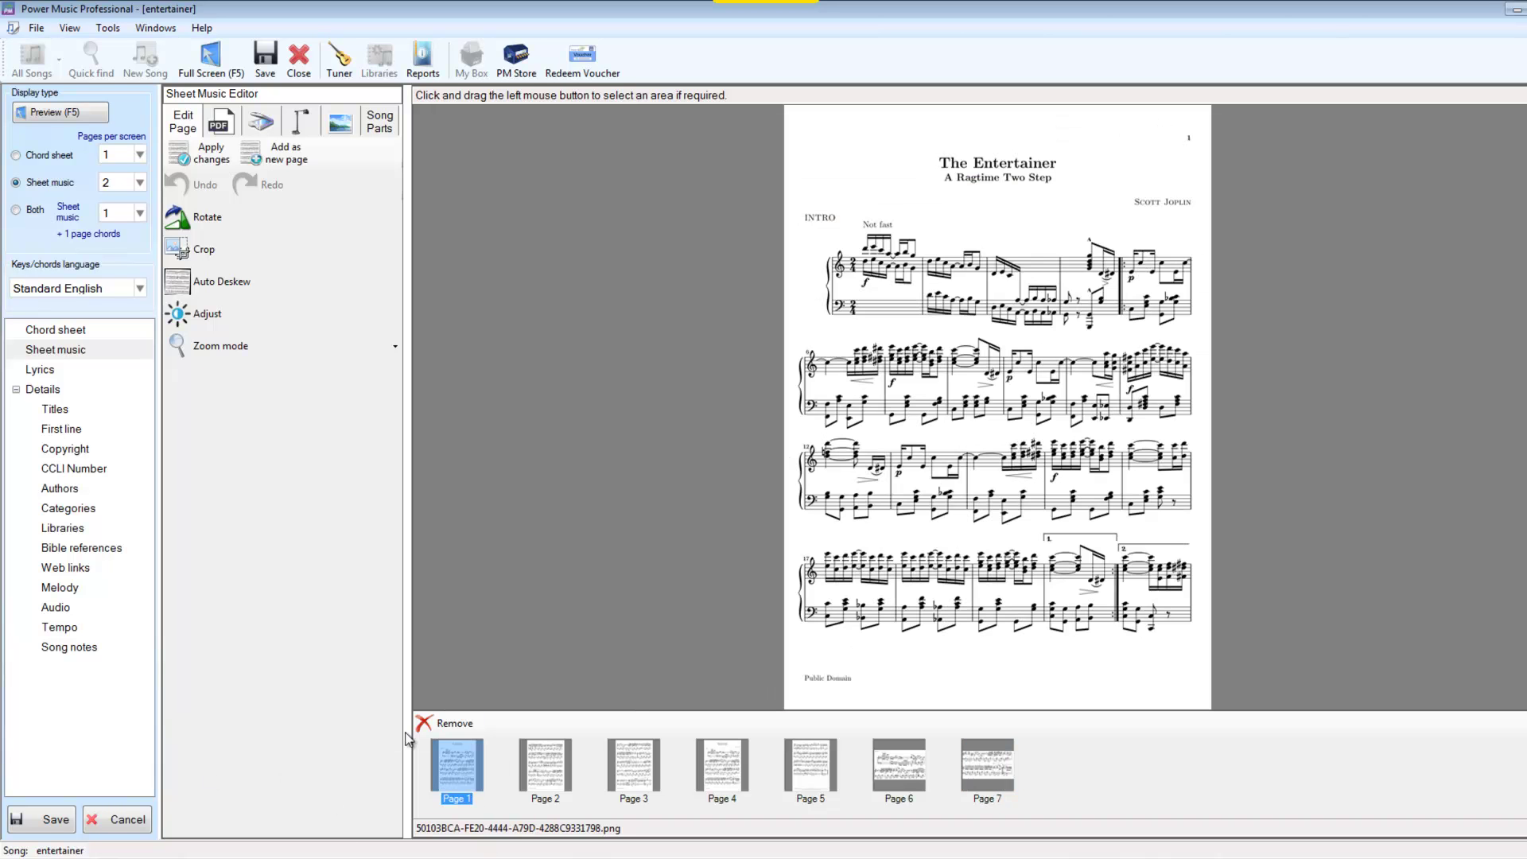
pyautogui.click(455, 724)
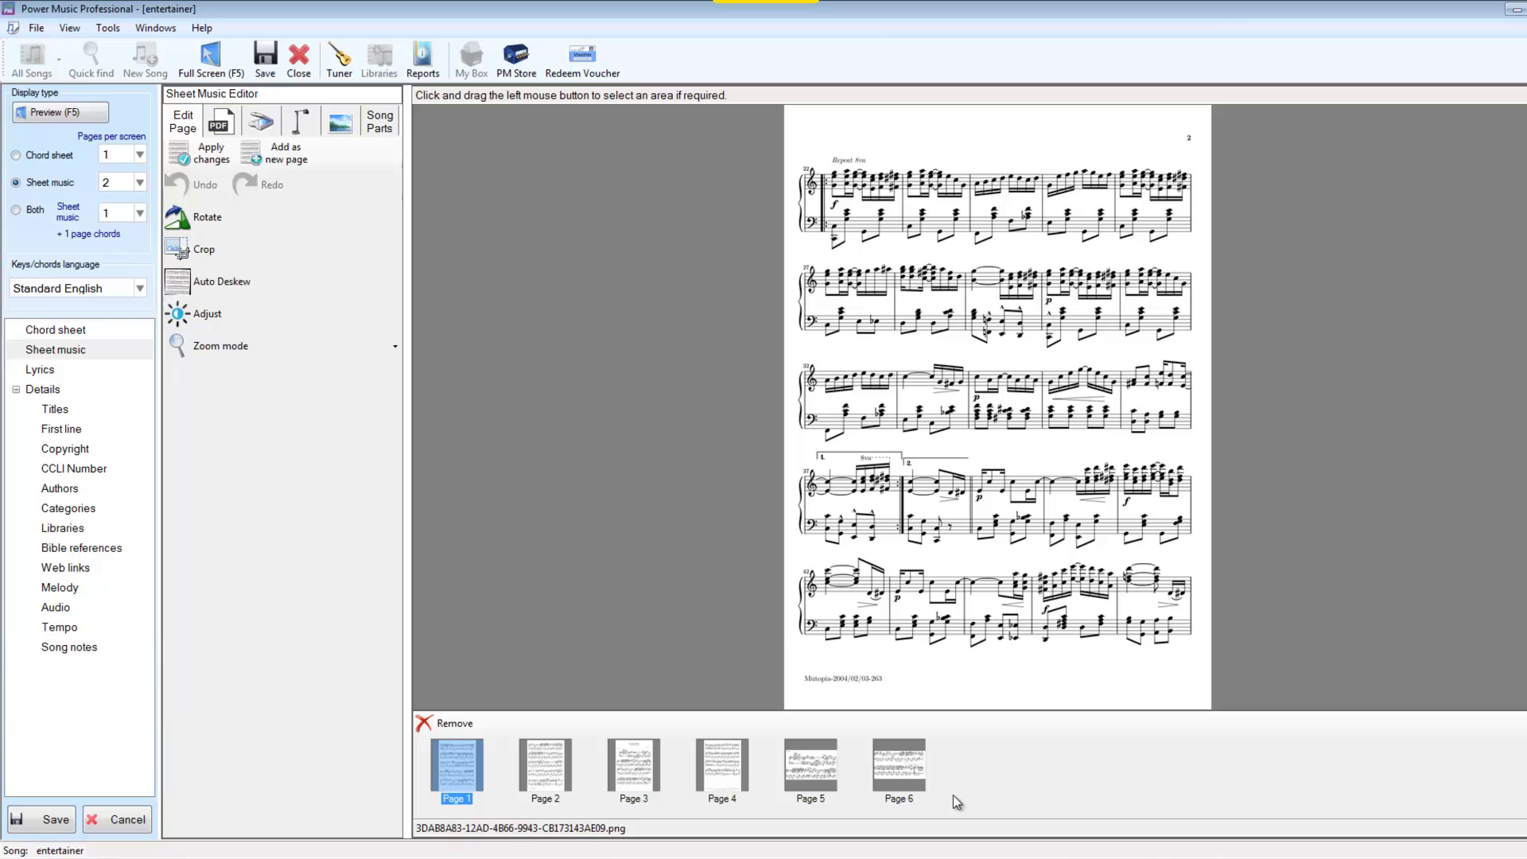
pyautogui.click(817, 770)
pyautogui.moveTo(522, 769); pyautogui.dragTo(457, 765)
# Place the bars 12–21 page second and check the new first two pages
pyautogui.moveTo(901, 771); pyautogui.dragTo(549, 783)
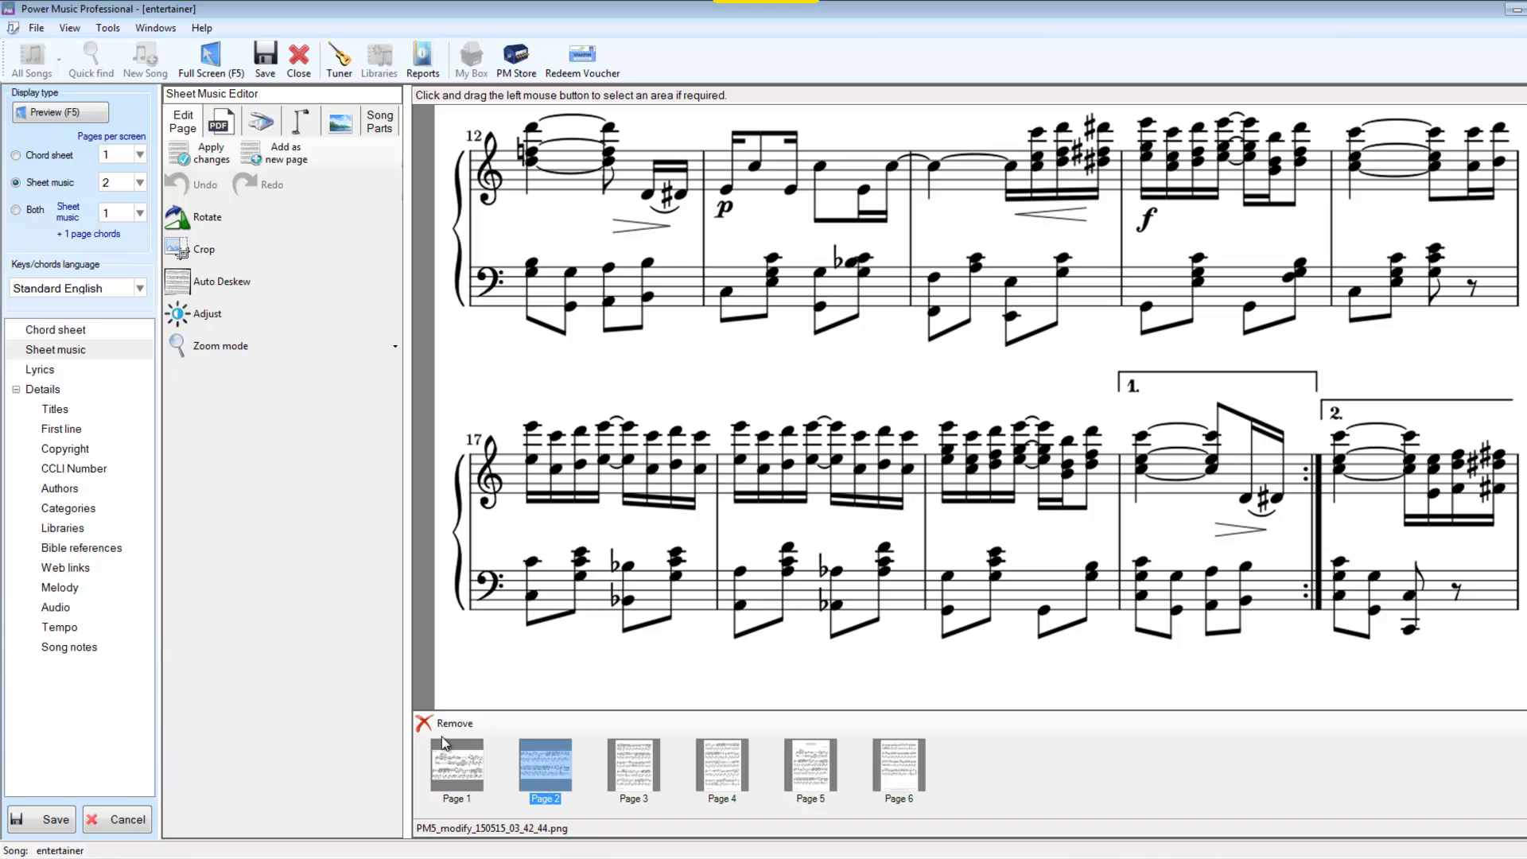
pyautogui.click(469, 780)
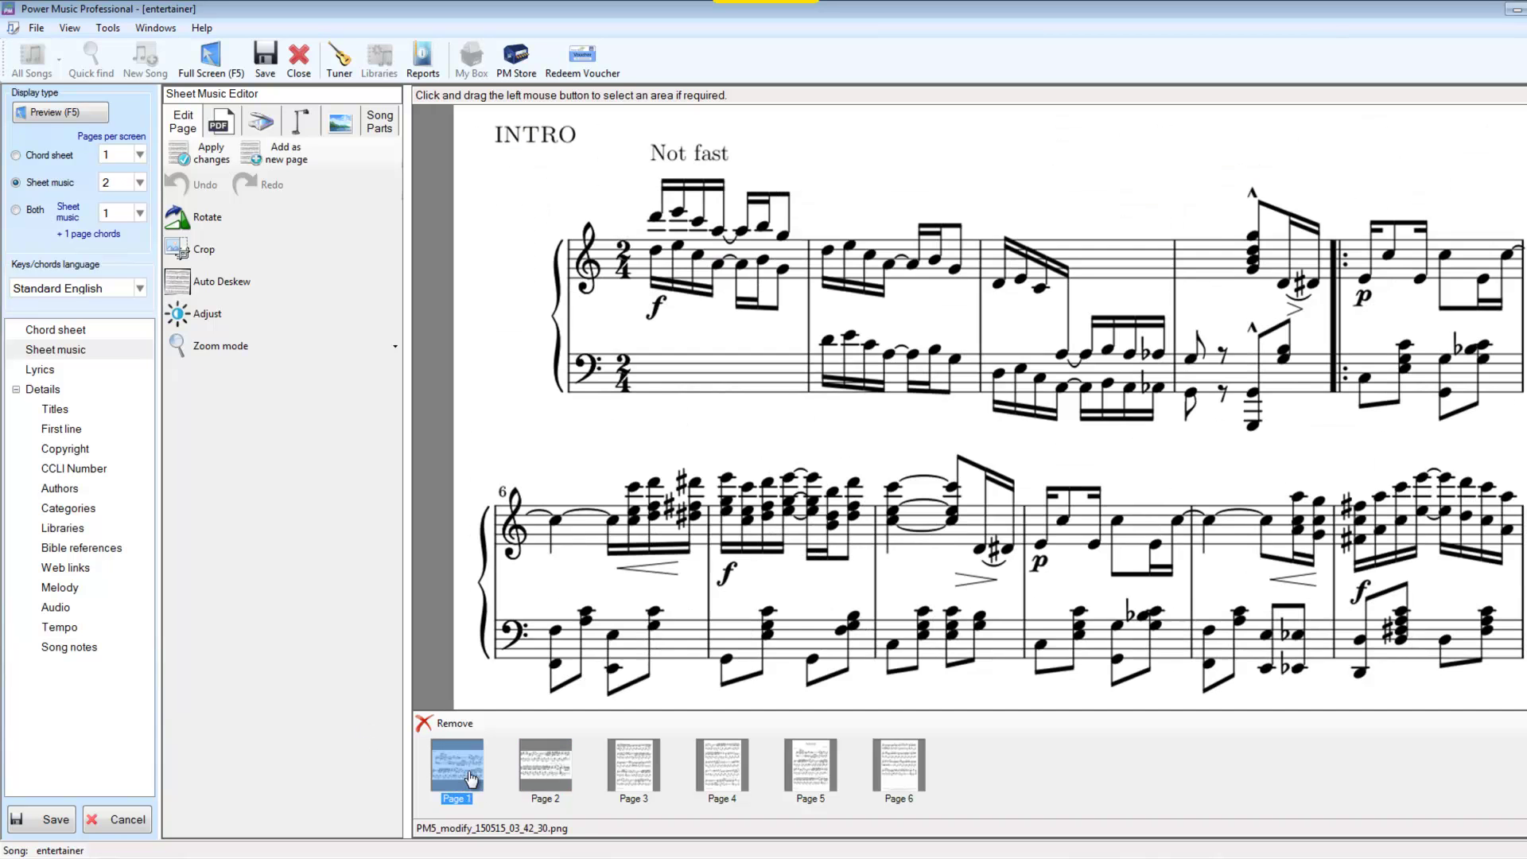
pyautogui.click(561, 771)
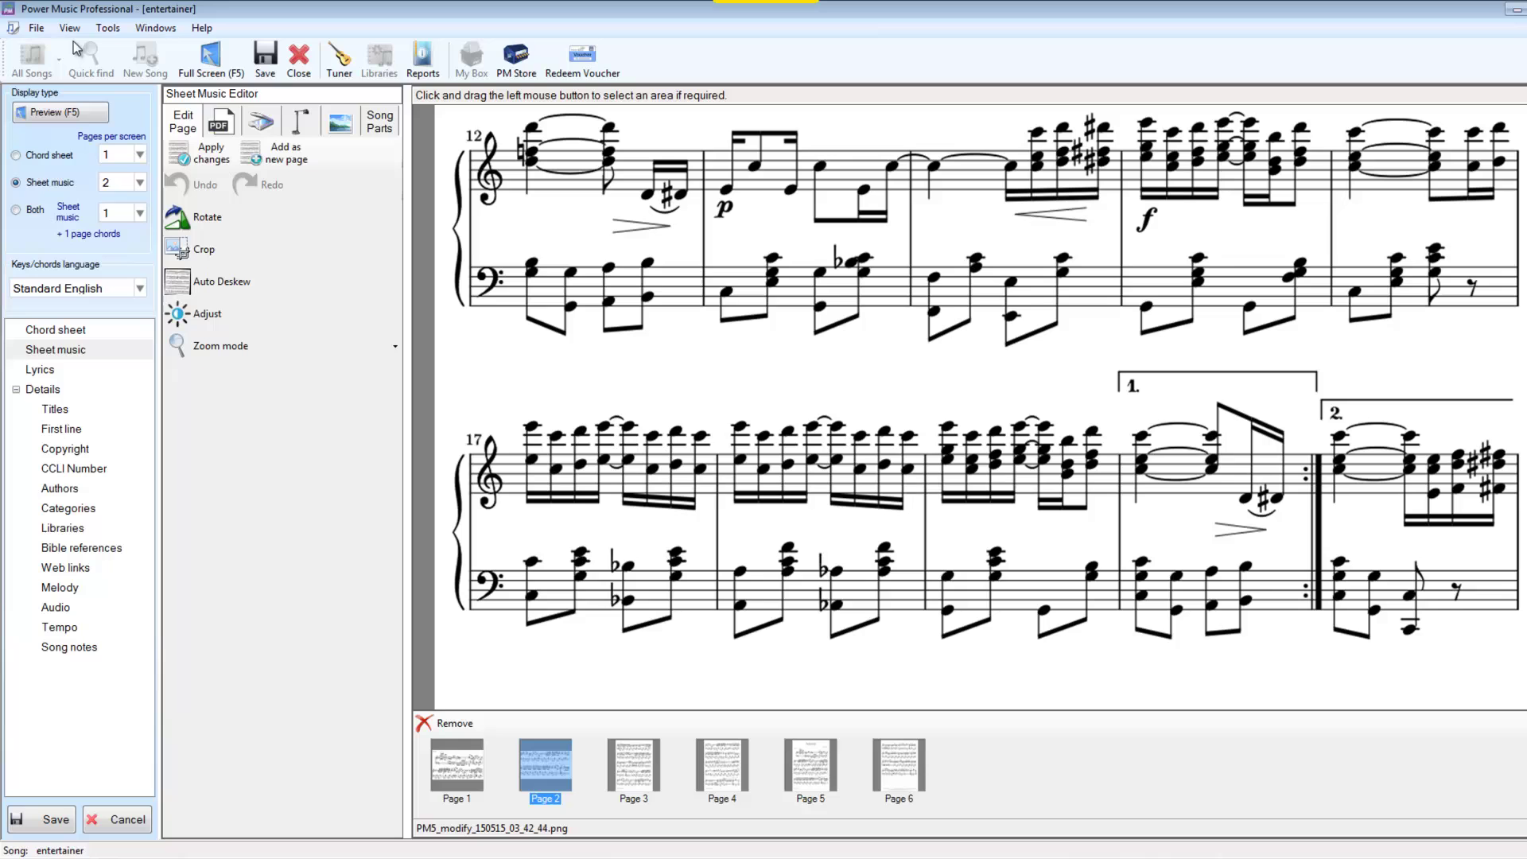
pyautogui.click(51, 111)
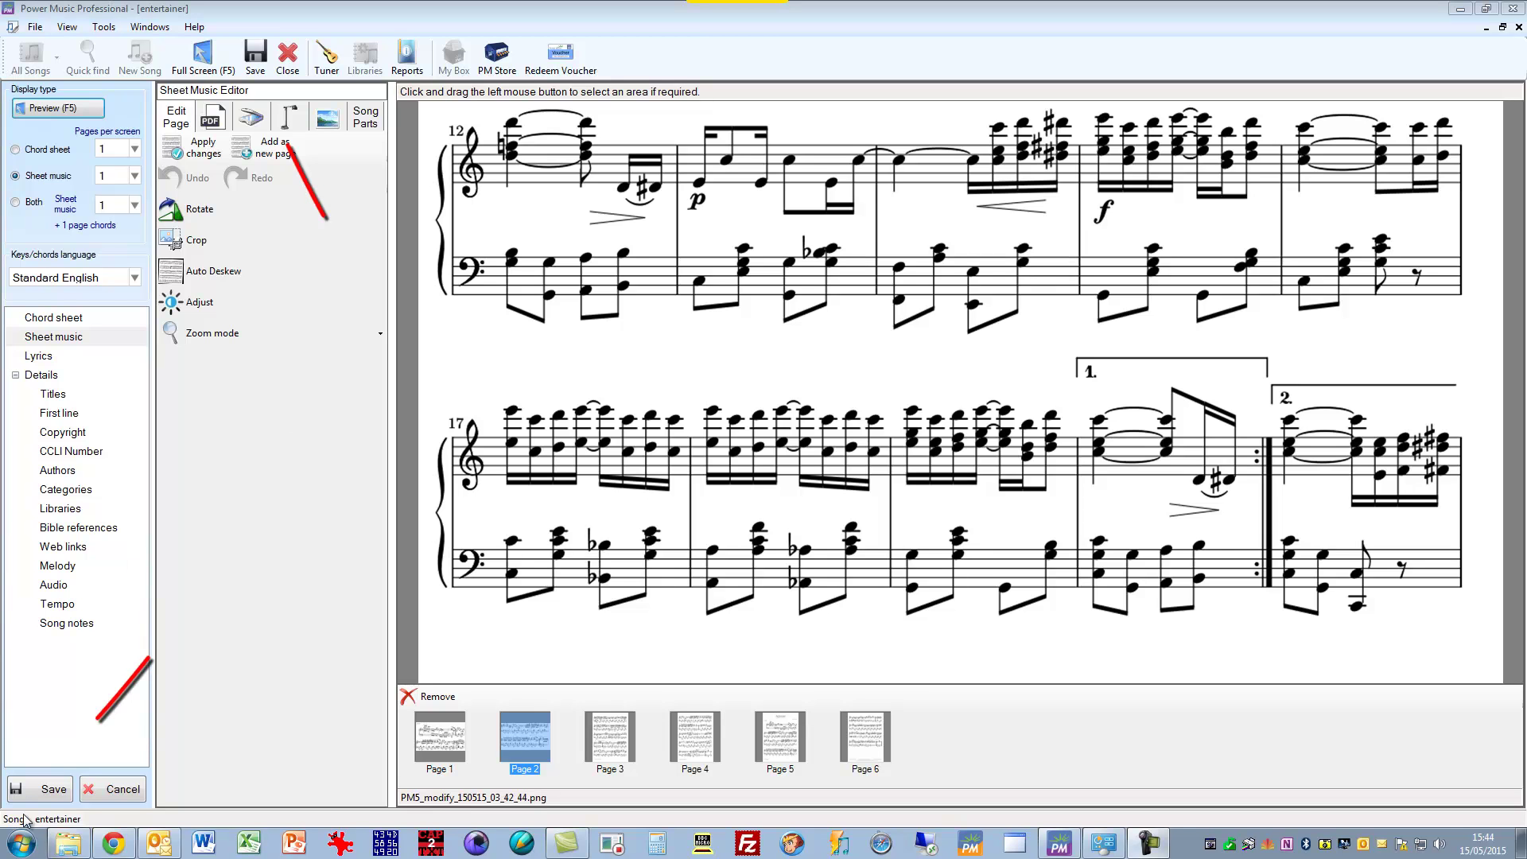
# Save the edited Entertainer and close the Sheet Music Editor
pyautogui.click(256, 52)
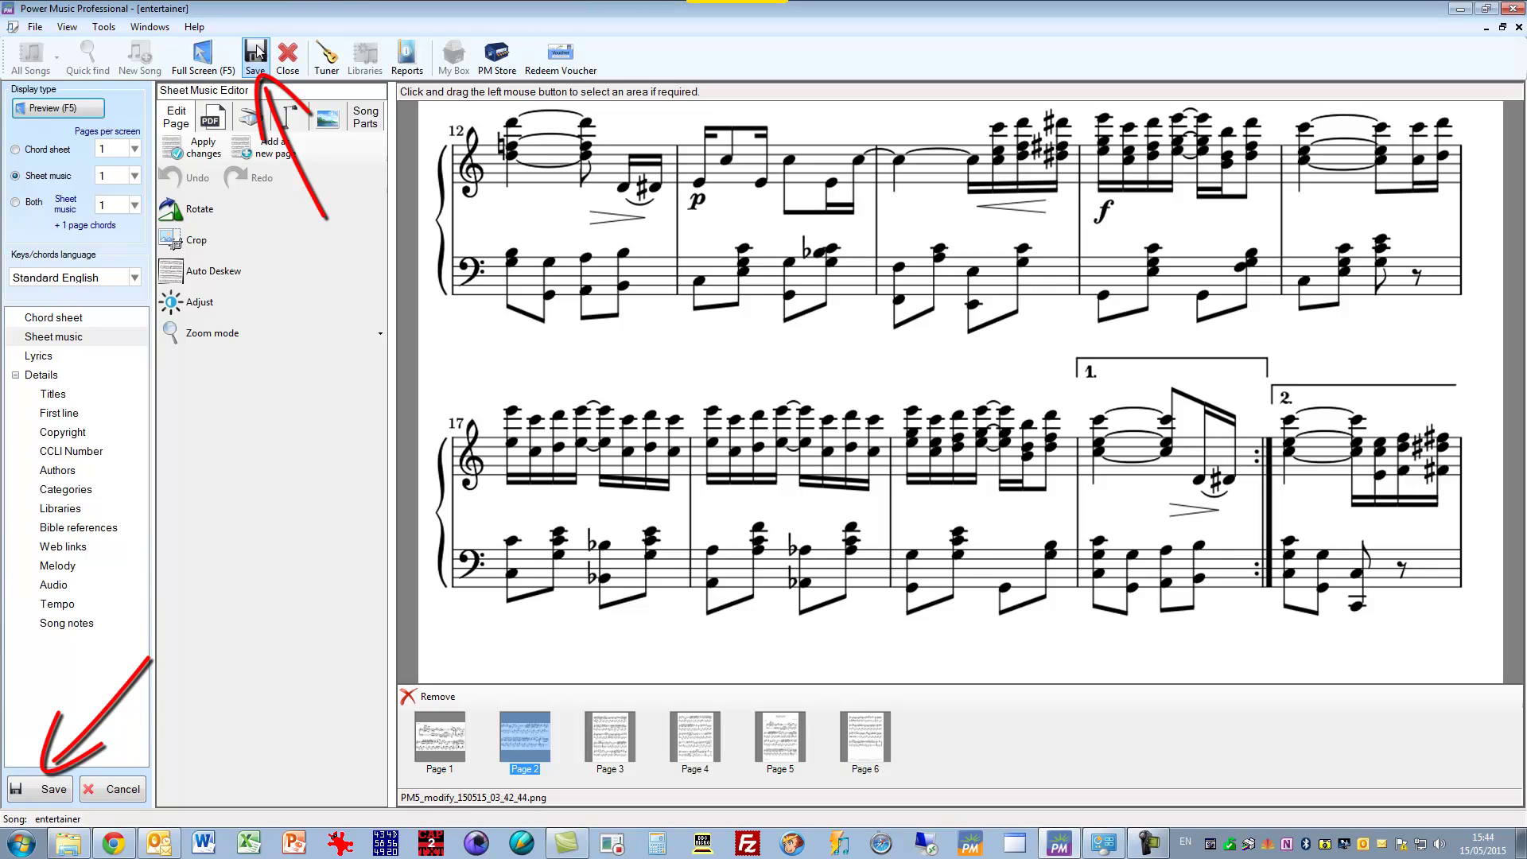
pyautogui.click(256, 53)
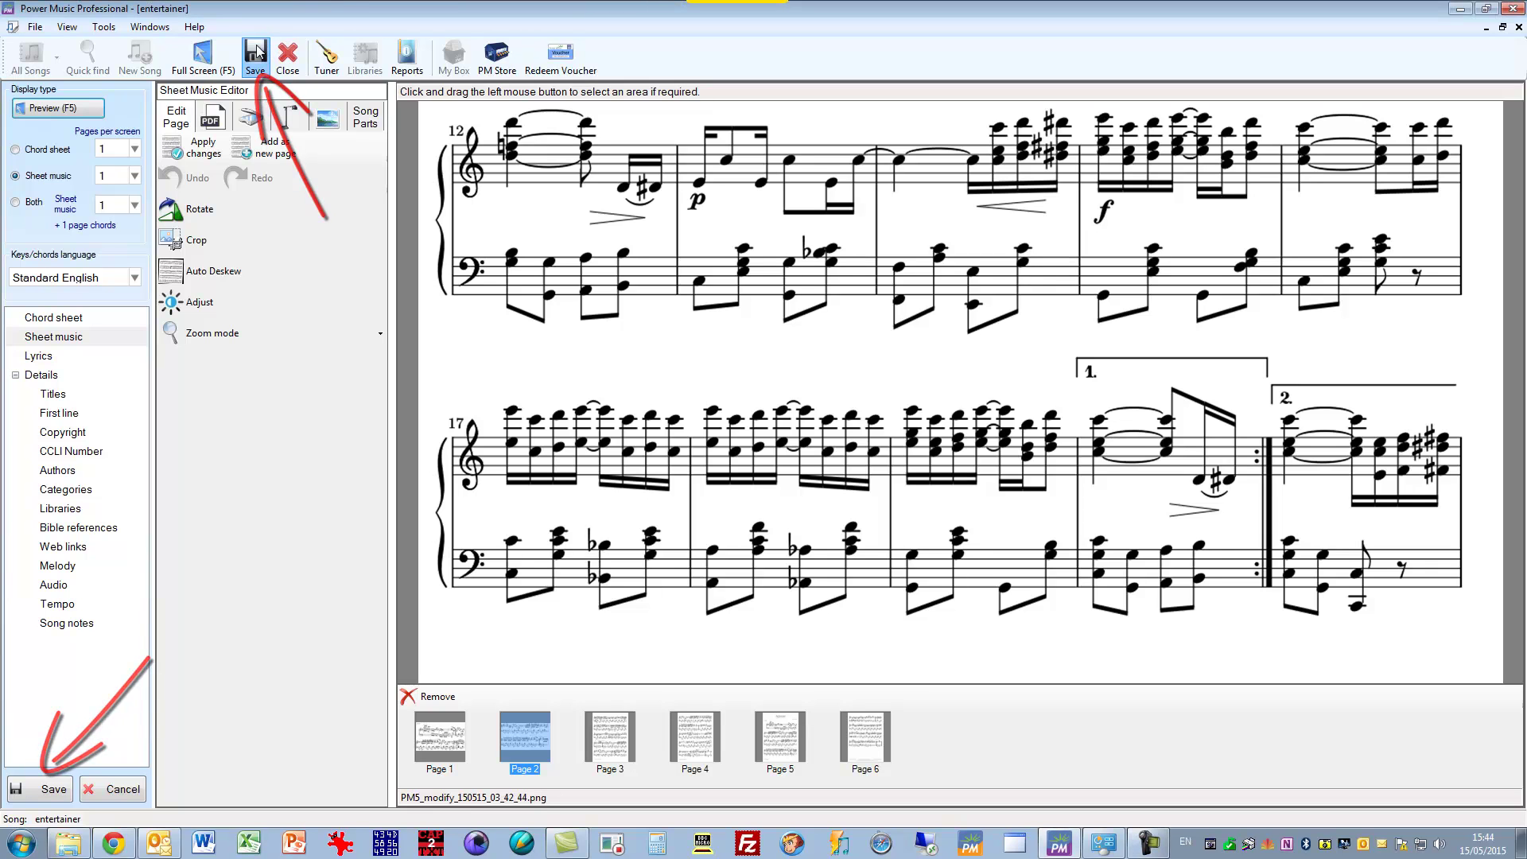